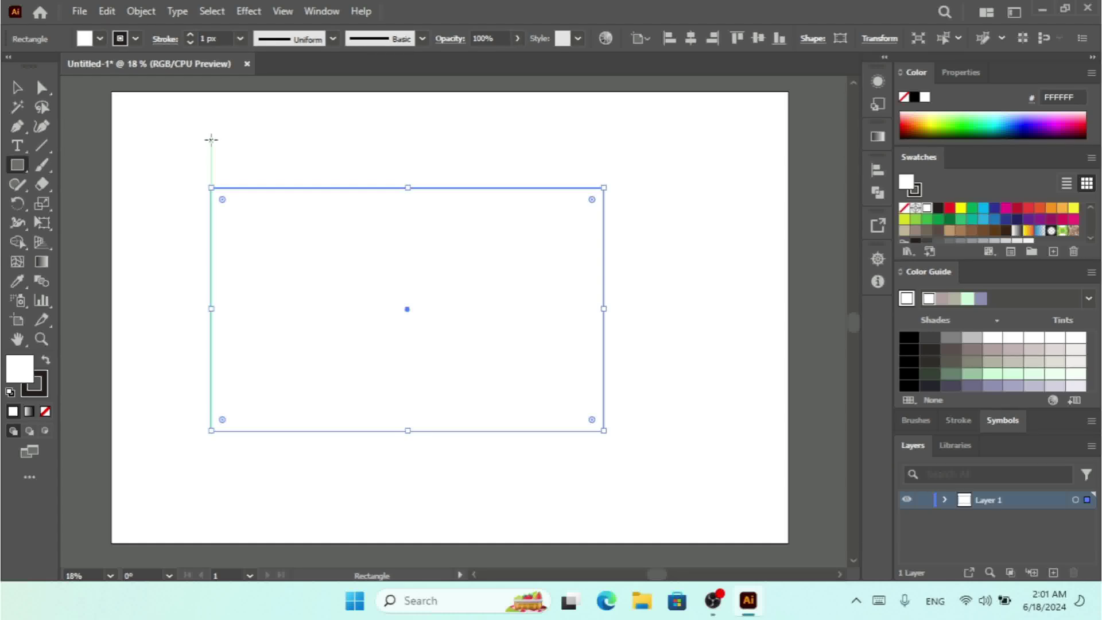
- Draw a wide rectangle directly above the existing one, and delete both rectangles from the artboard
drag(228, 122, 733, 188)
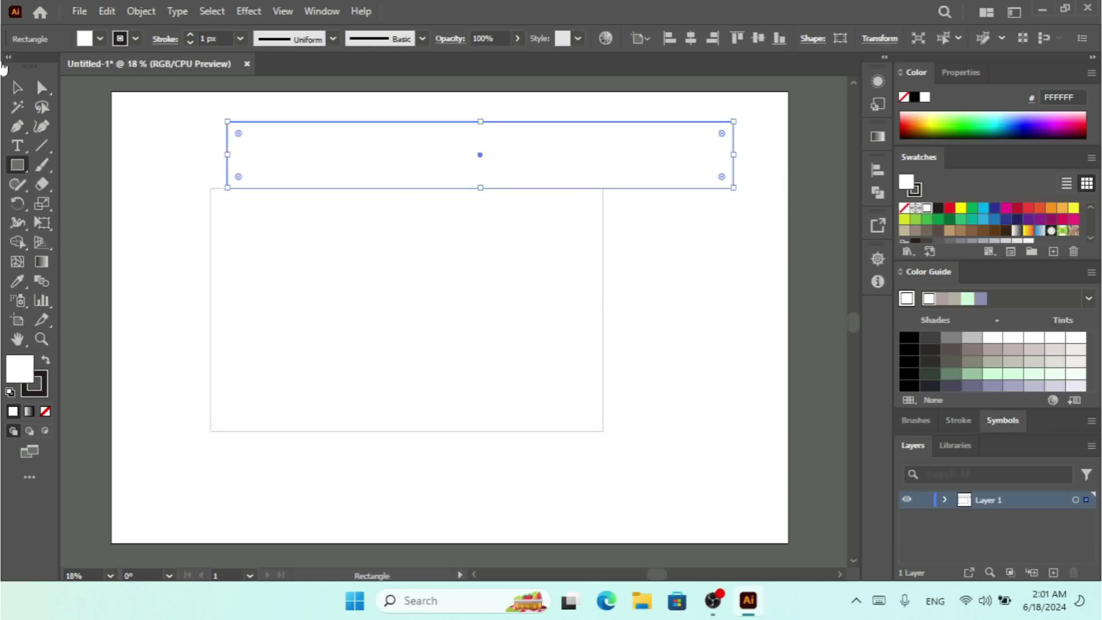
click(17, 87)
drag(146, 139, 524, 349)
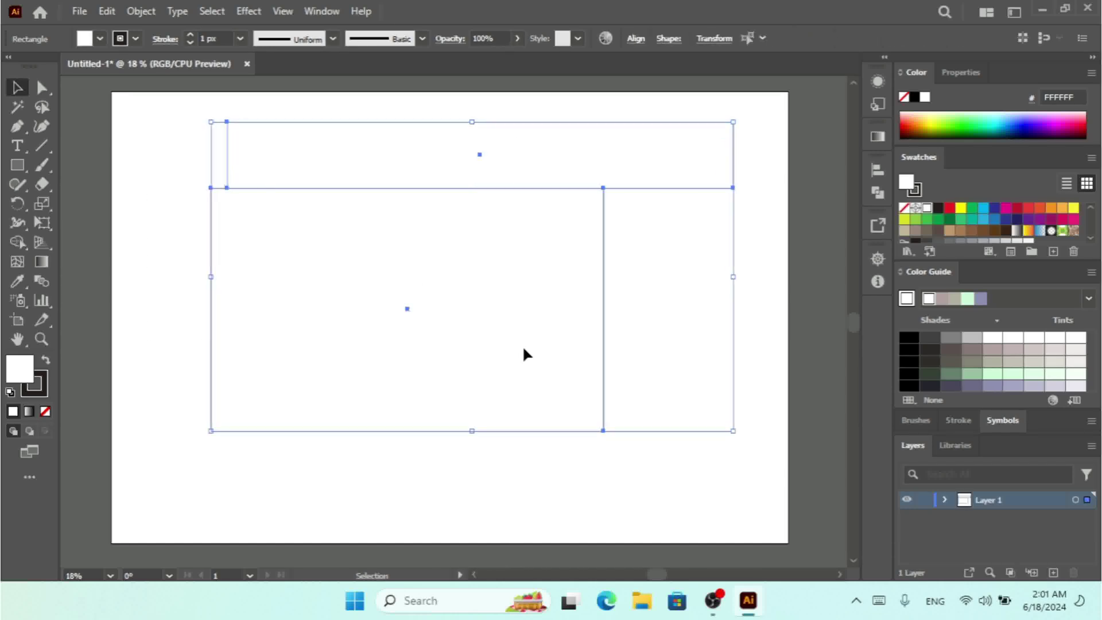
key(Delete)
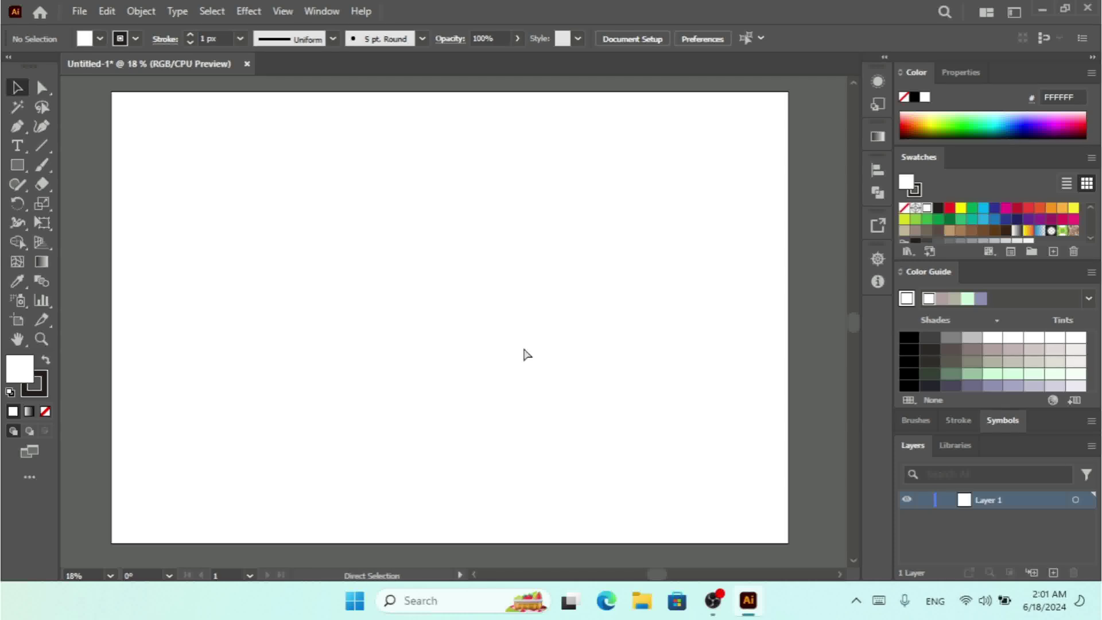
- Set the Smart Guides object guide colour to Magenta in the preferences and apply it
key(ctrl+k)
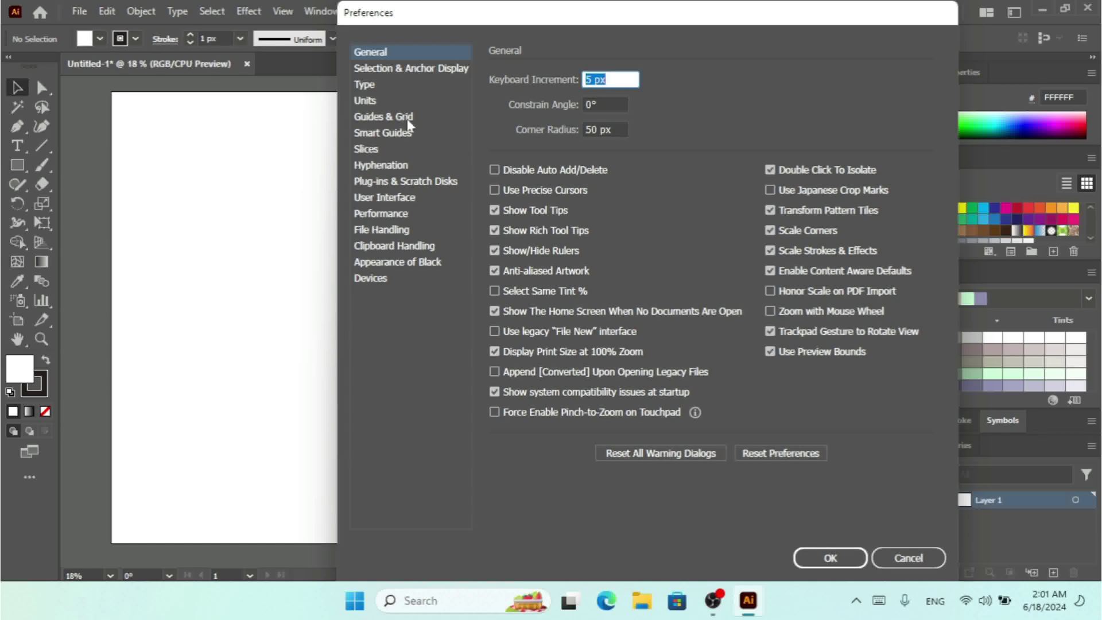
click(407, 133)
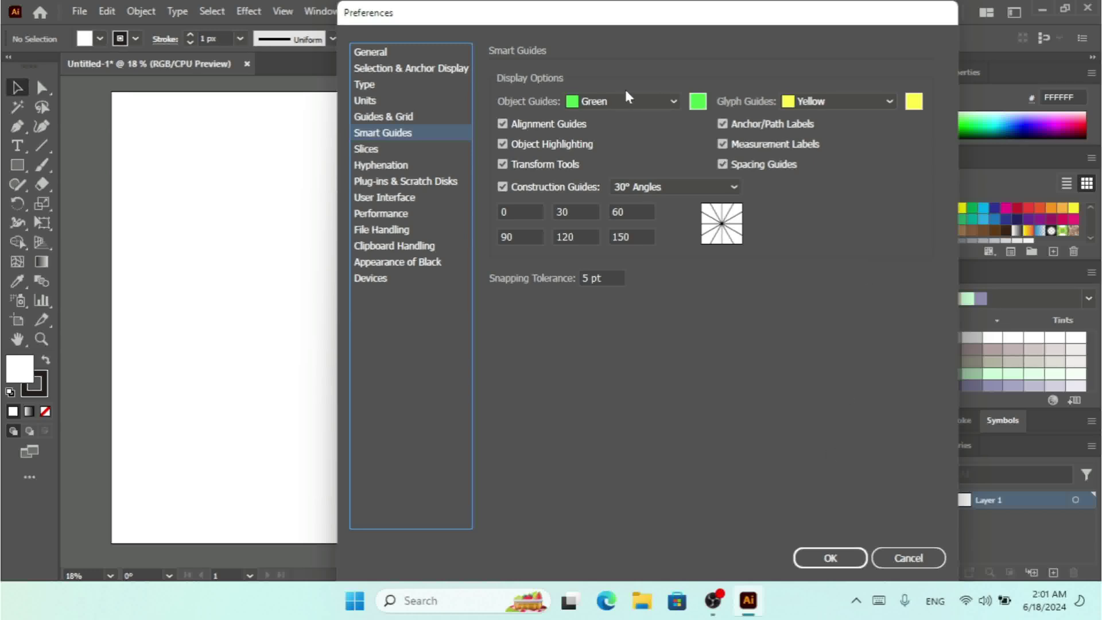
click(697, 103)
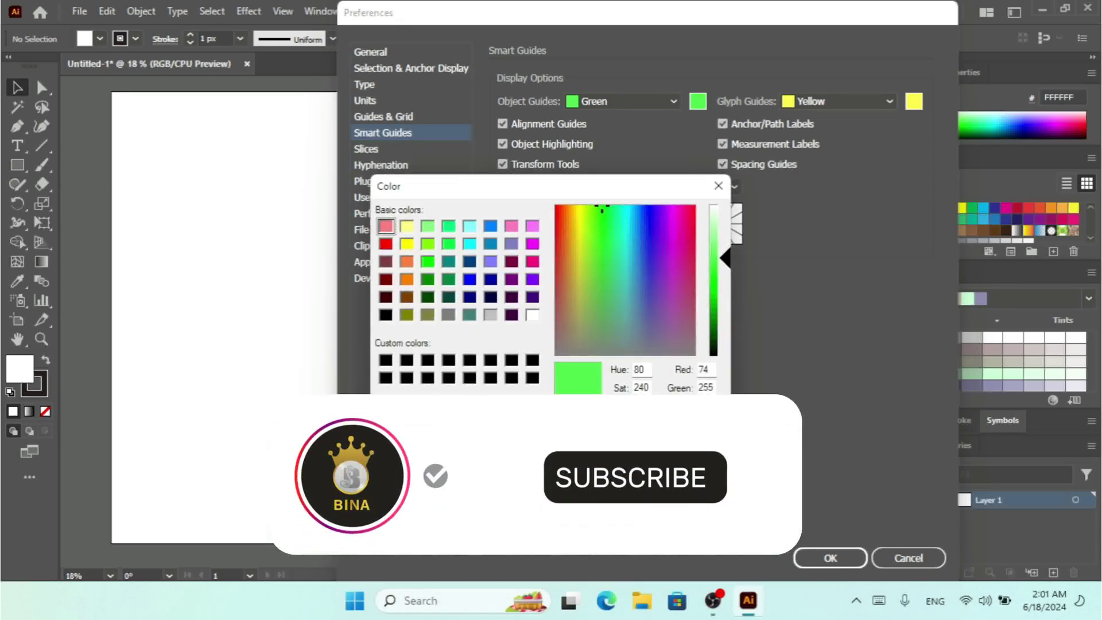
click(460, 426)
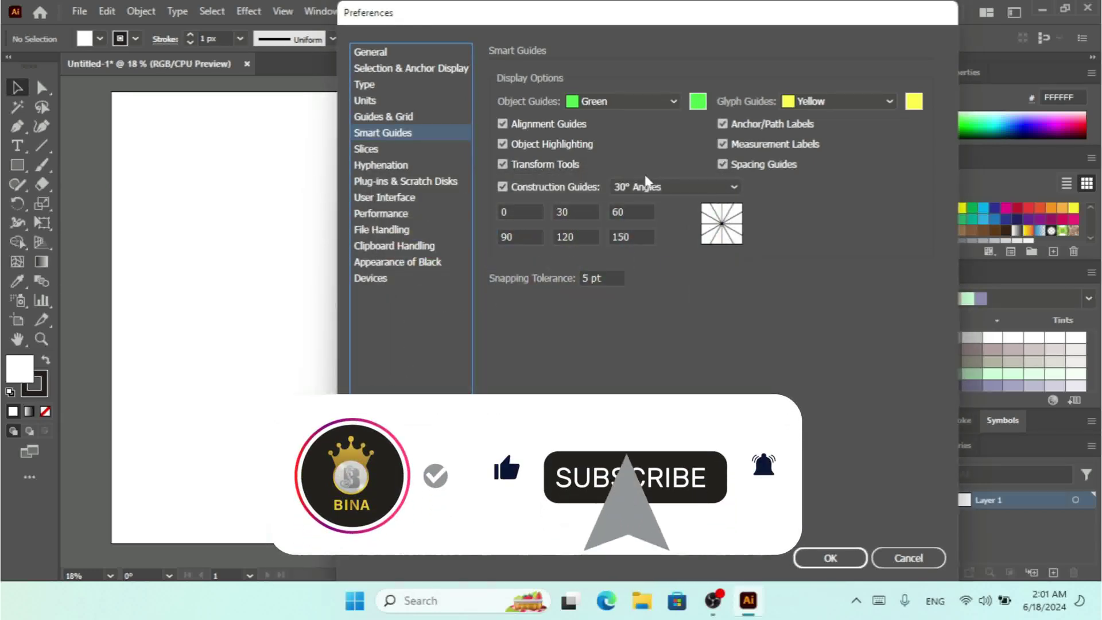
click(648, 102)
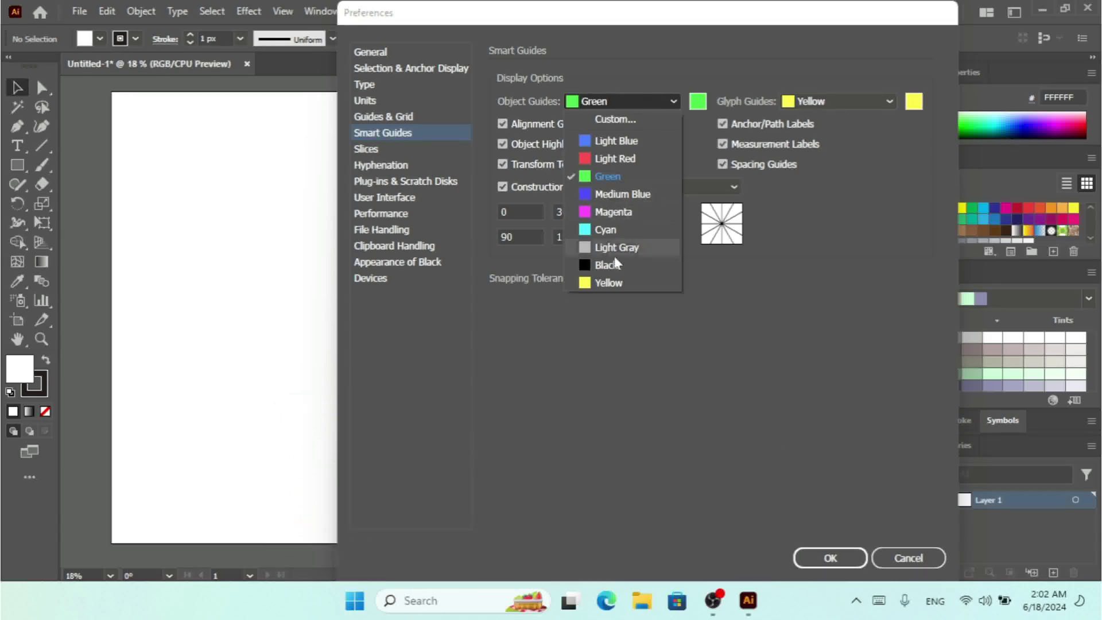
click(625, 214)
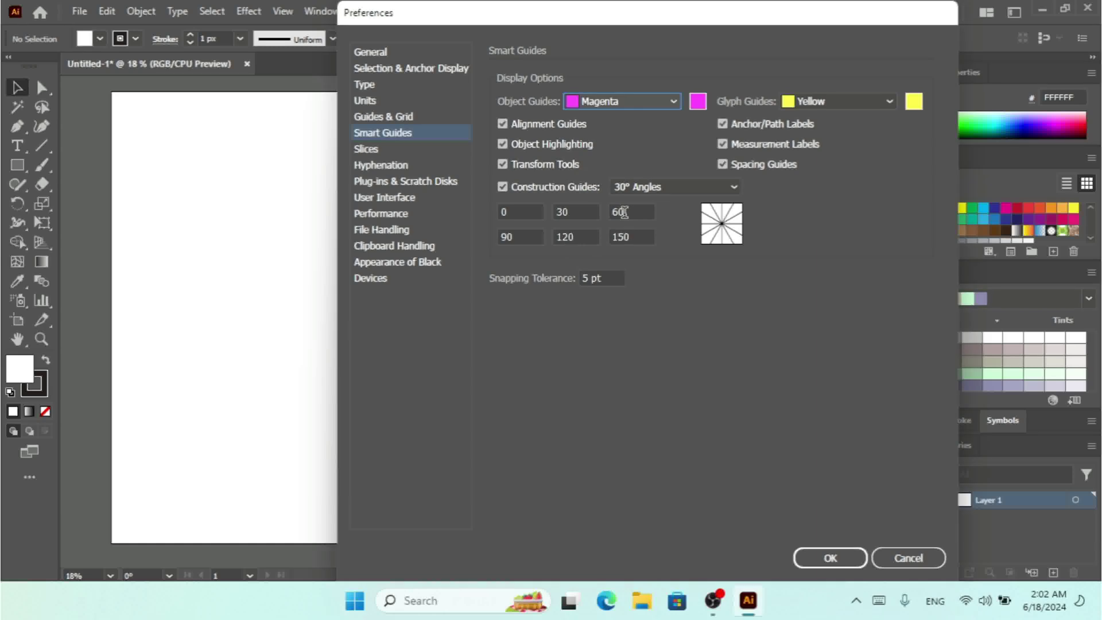
click(831, 559)
- Draw a rectangle in the left half of the artboard and fill it with turquoise 00D4C1
click(16, 165)
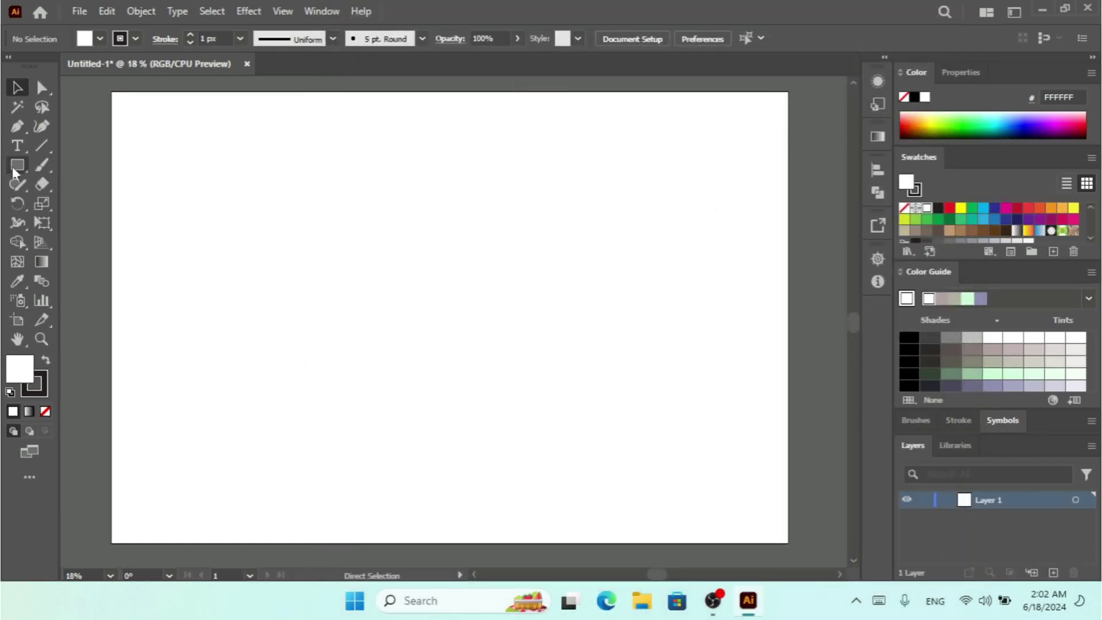
drag(184, 203, 464, 398)
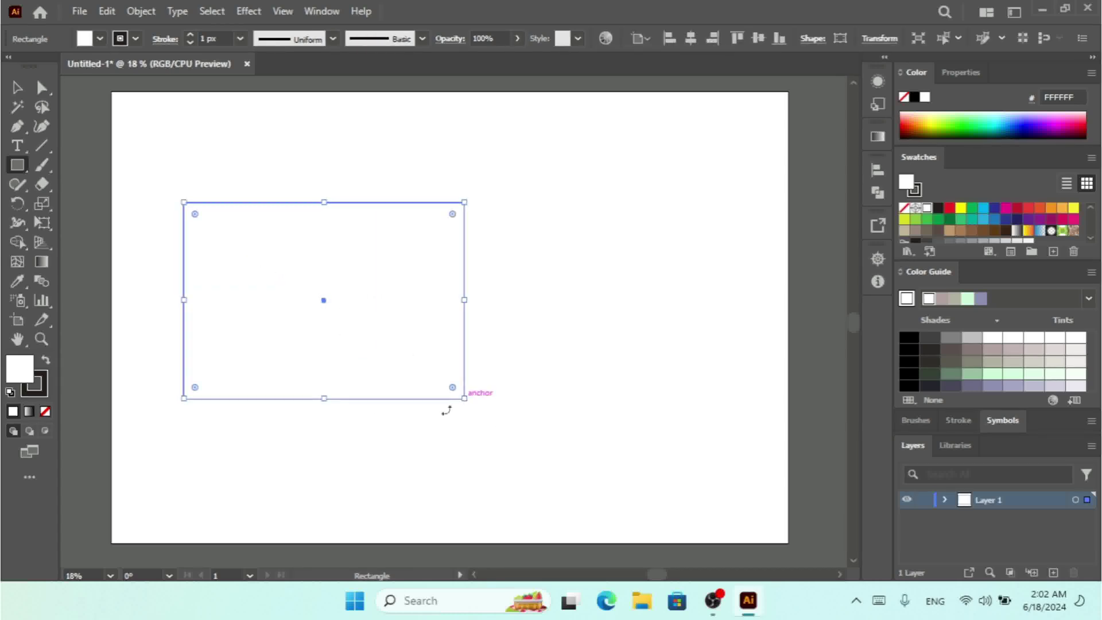
click(993, 121)
- Duplicate the turquoise rectangle and move the copy to the right so it partly overlaps the original
click(17, 89)
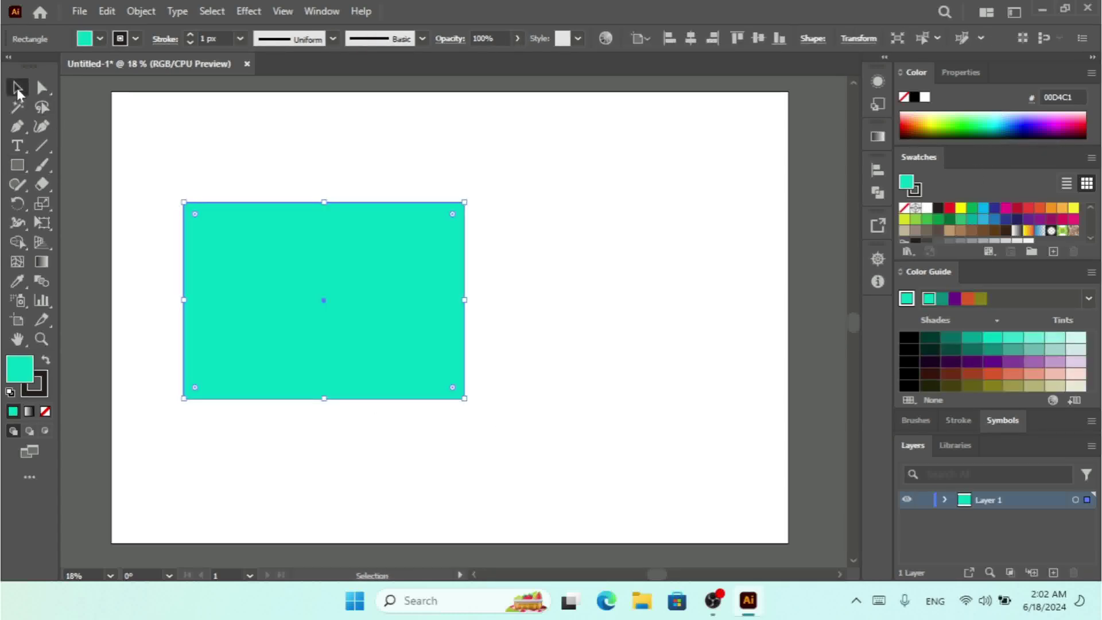
key(ctrl+c)
key(ctrl+v)
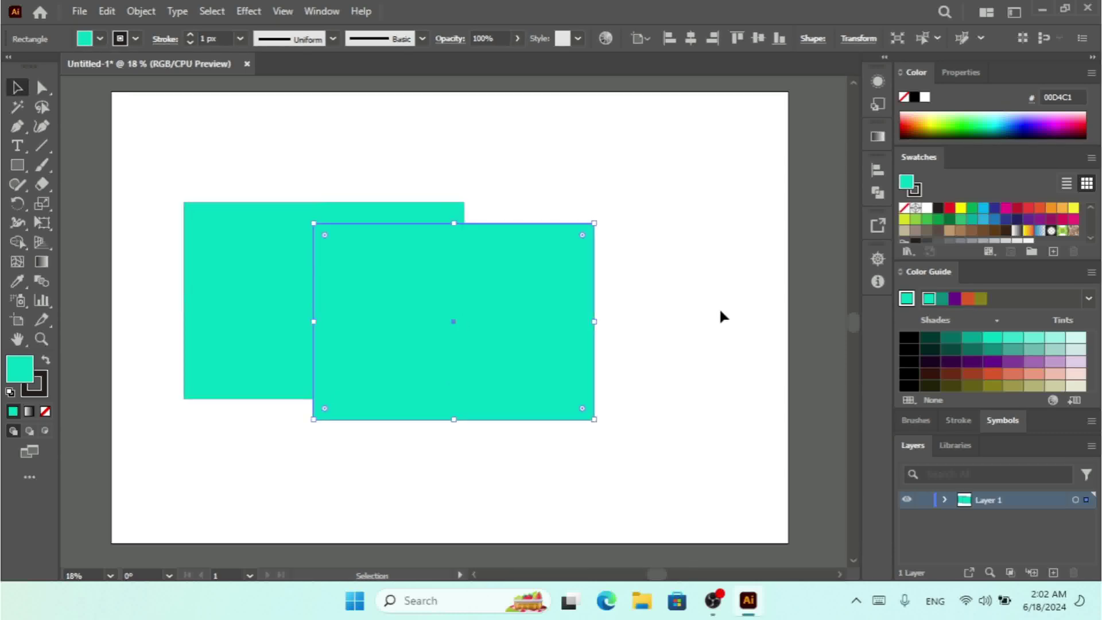
drag(463, 327, 543, 321)
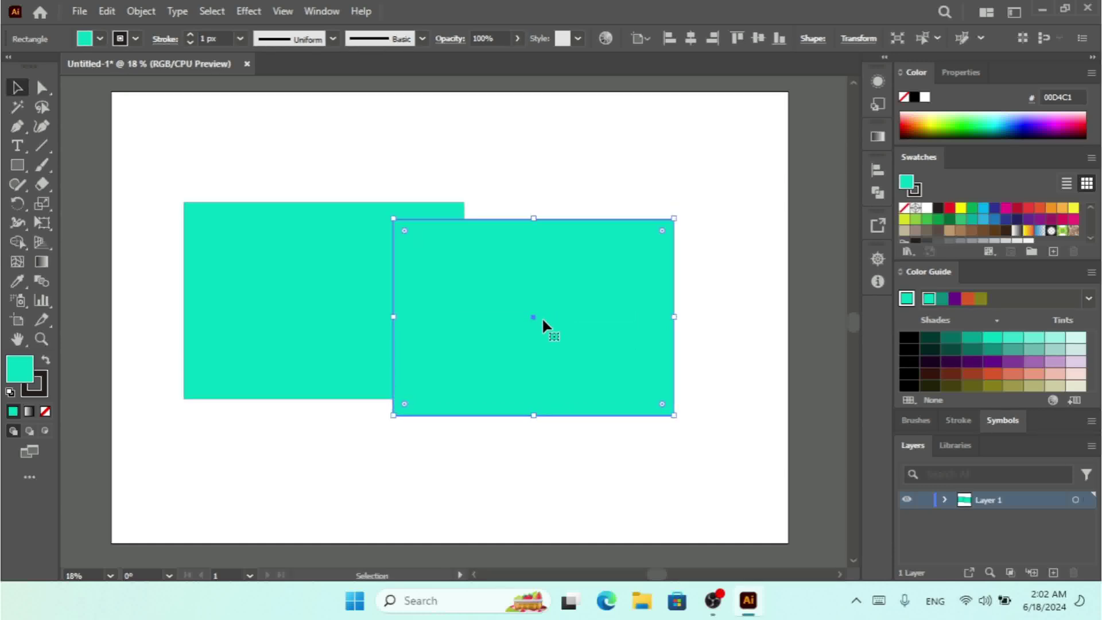
- Delete both turquoise rectangles from the artboard
key(Delete)
click(401, 285)
key(Delete)
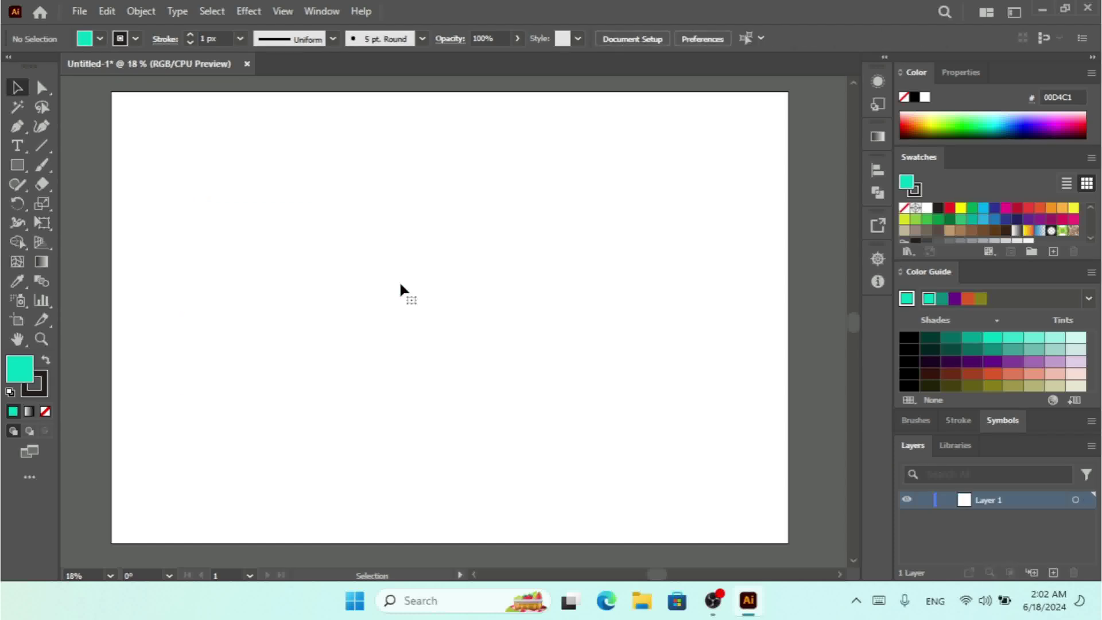
- Draw a new turquoise rectangle in the right half of the artboard
click(18, 165)
drag(435, 195, 700, 356)
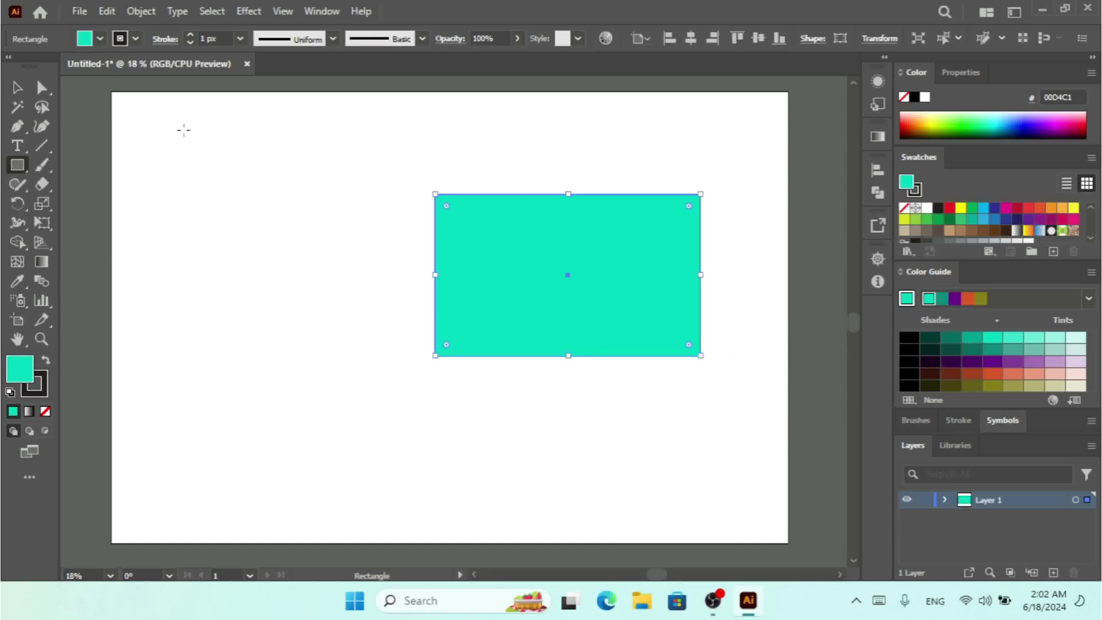
click(17, 88)
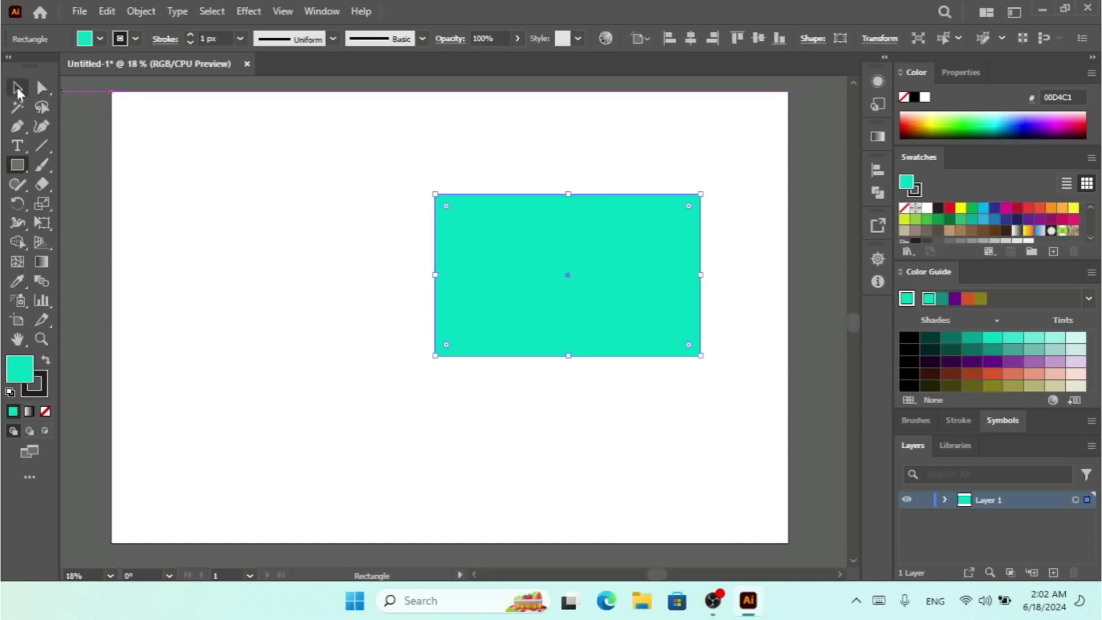
- Add a "Lorem ipsum" placeholder text to the left of the rectangle and set its font size to 300 pt
click(17, 145)
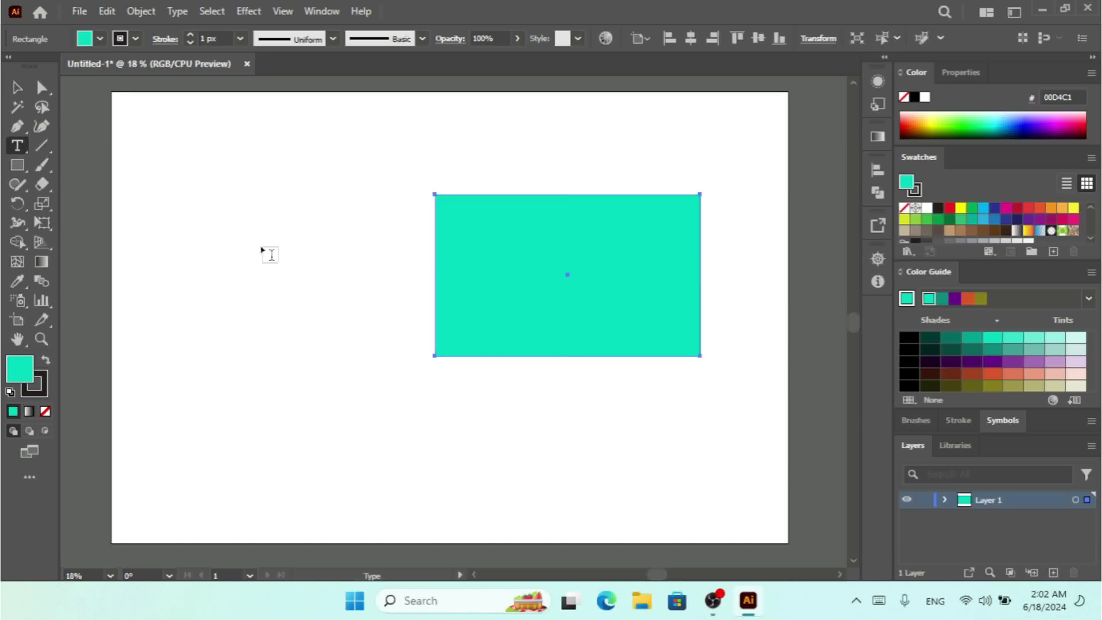
click(198, 204)
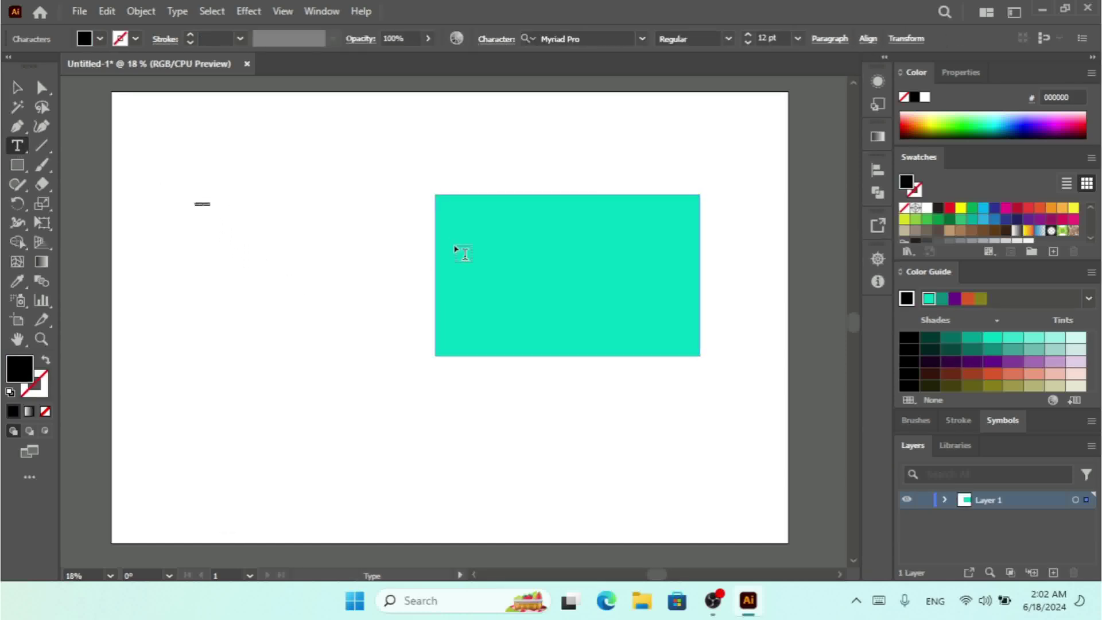
click(16, 87)
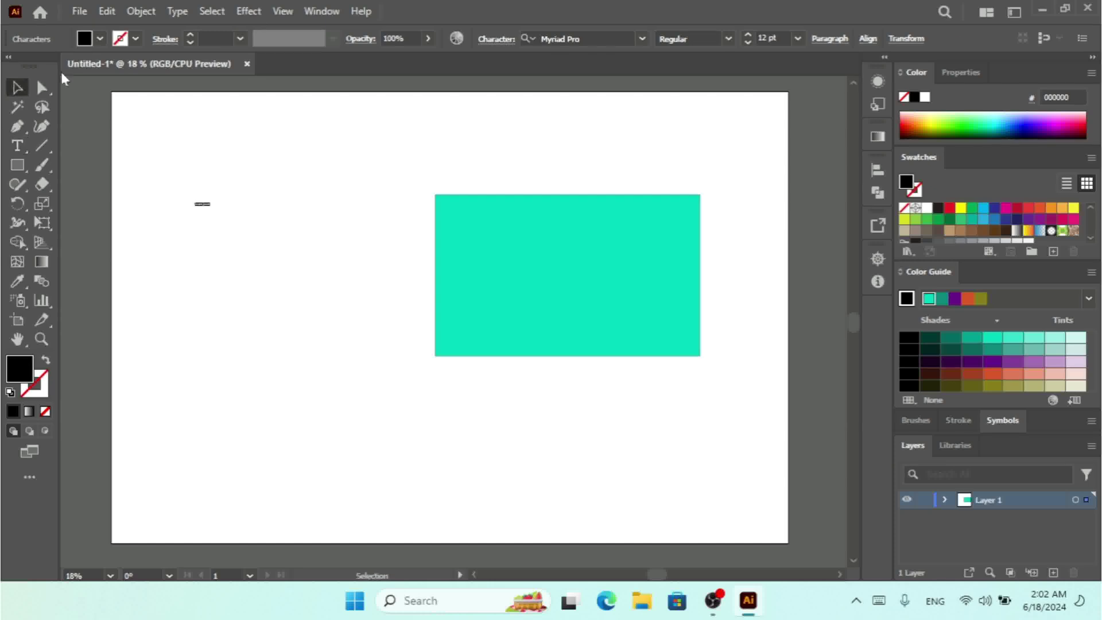
click(784, 38)
text(300)
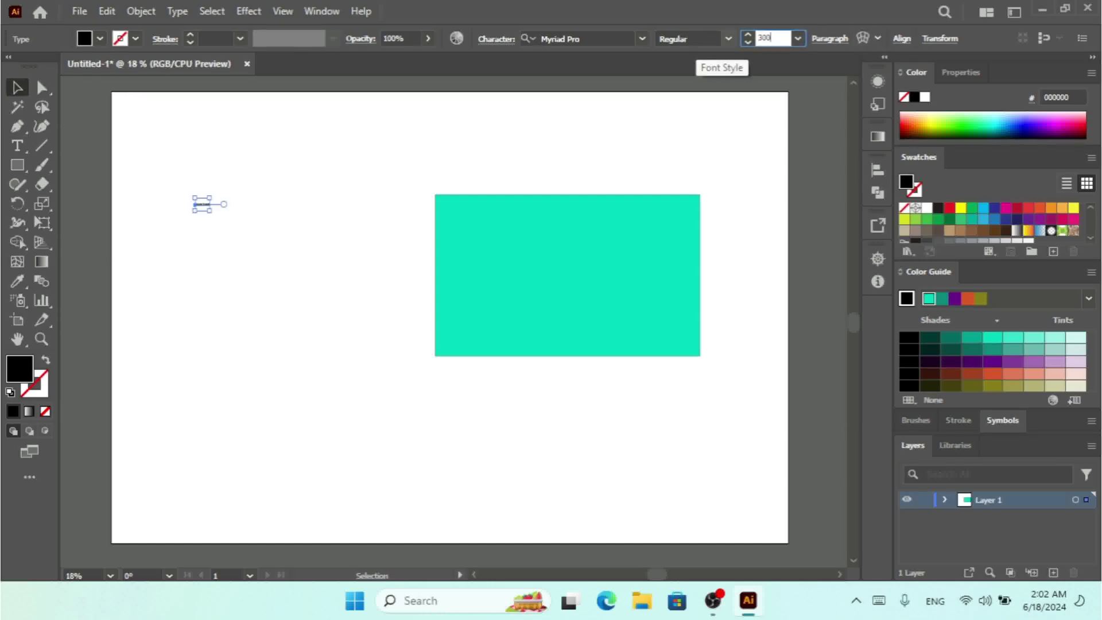
key(Return)
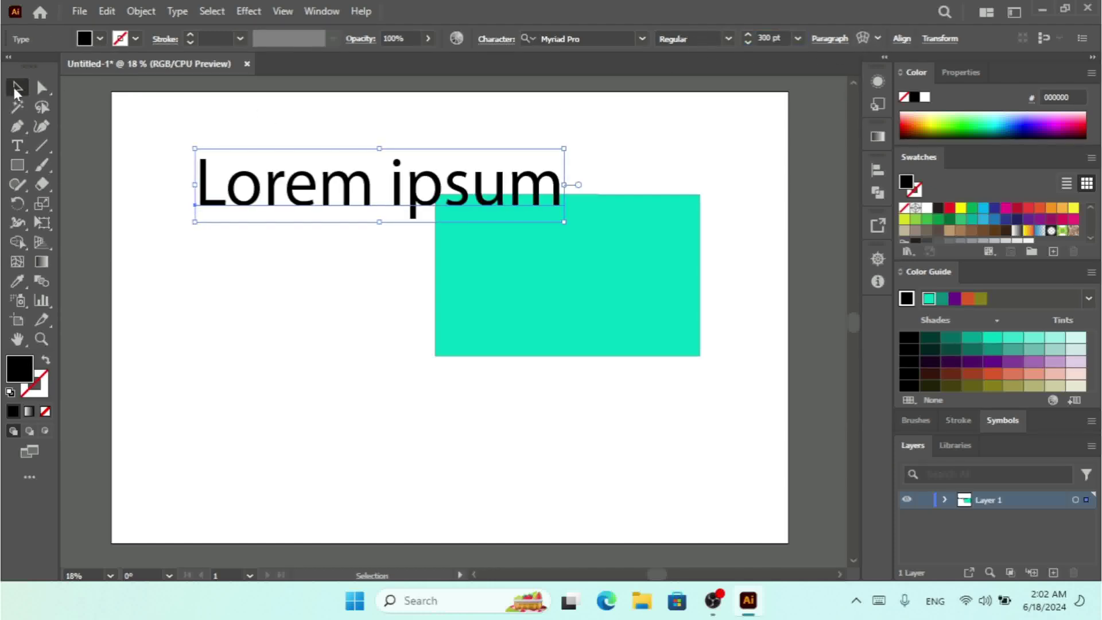
- Move the Lorem ipsum text slightly down and left, and switch outline view on and back off
drag(396, 165, 385, 190)
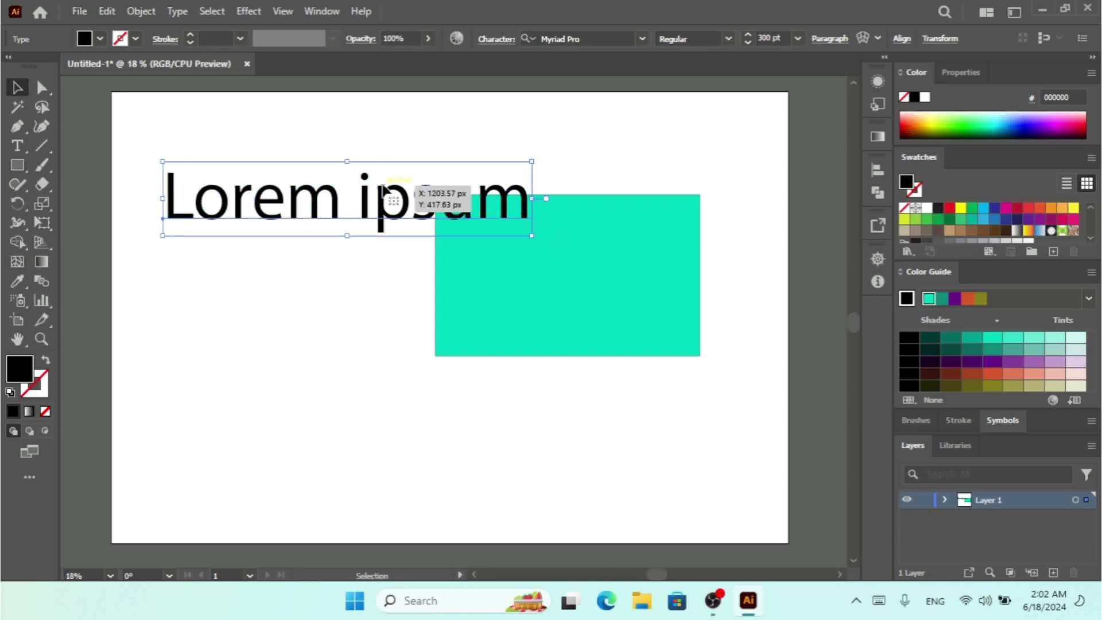
key(ctrl+y)
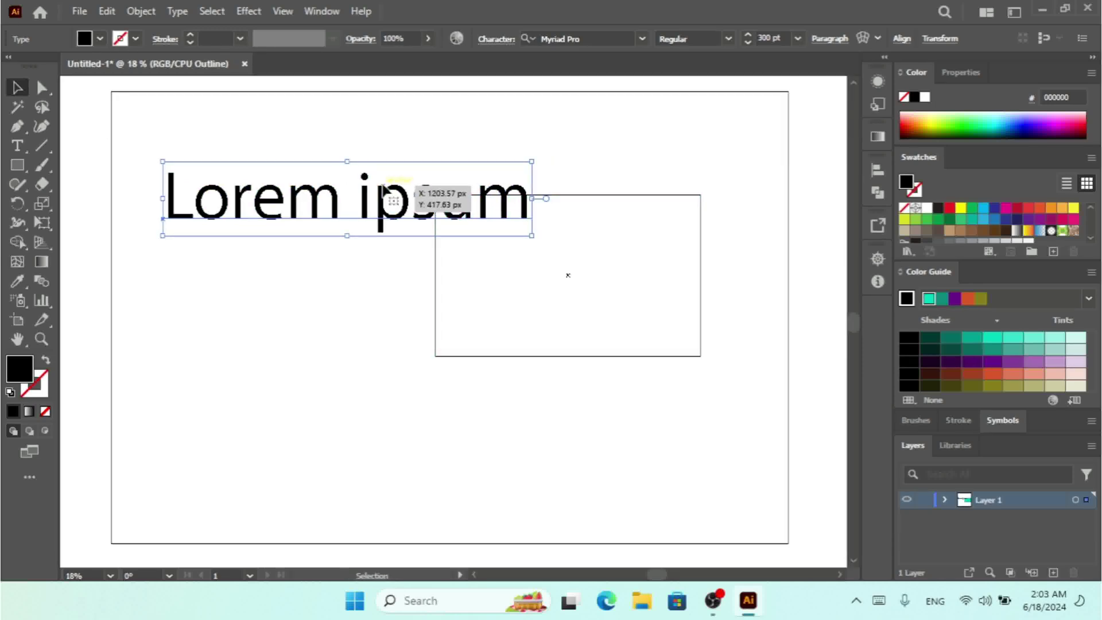
key(ctrl+y)
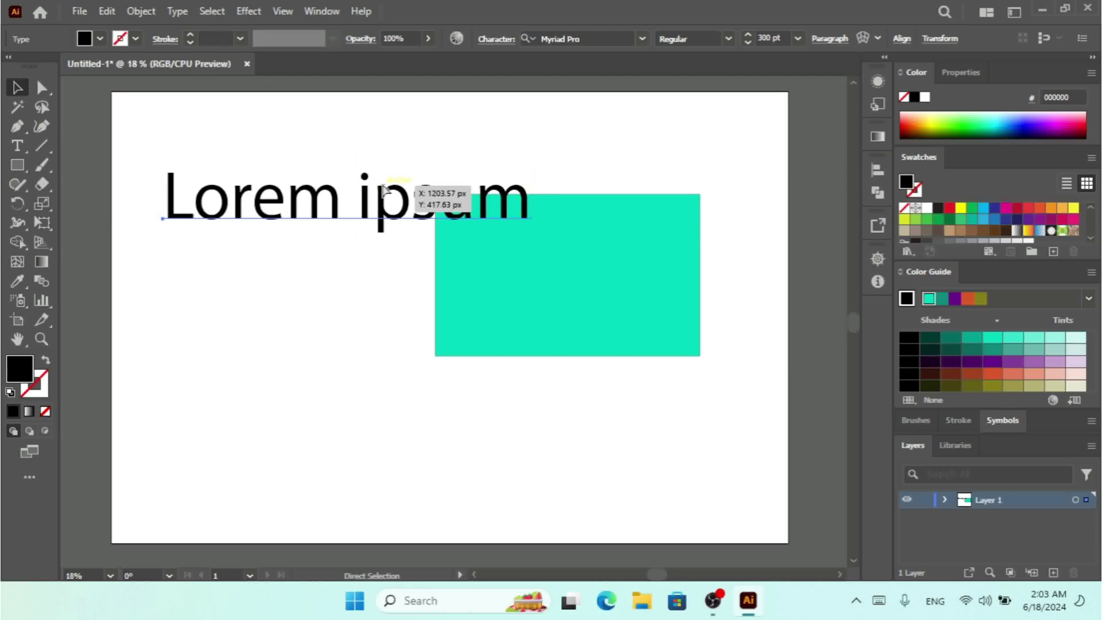
- Set the Smart Guides glyph guide colour to Light Red in the preferences and apply it
key(ctrl+k)
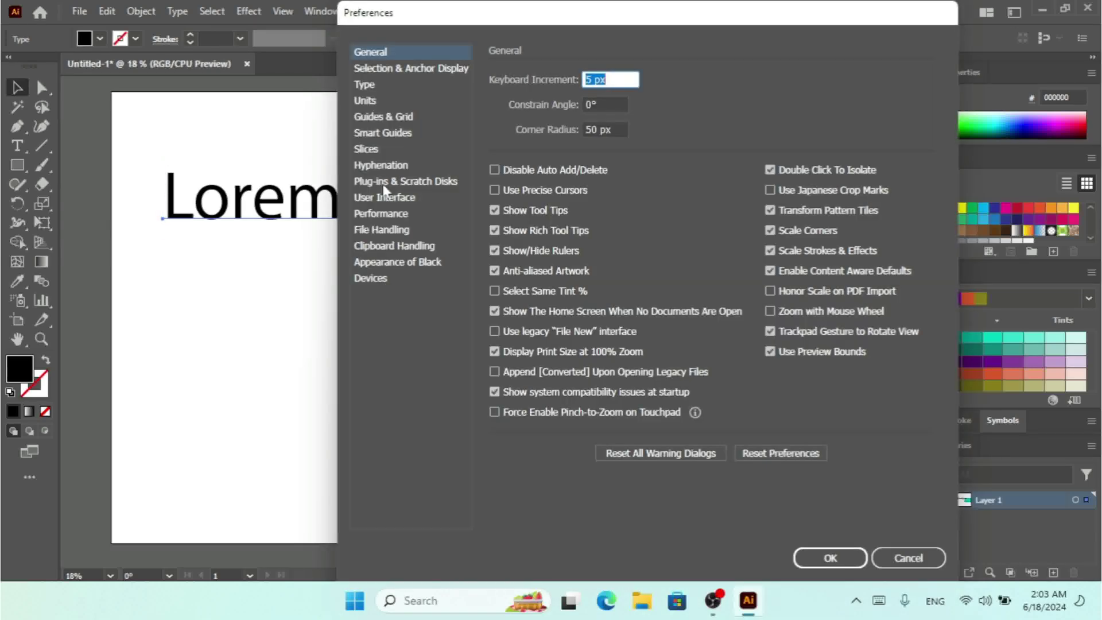
click(395, 134)
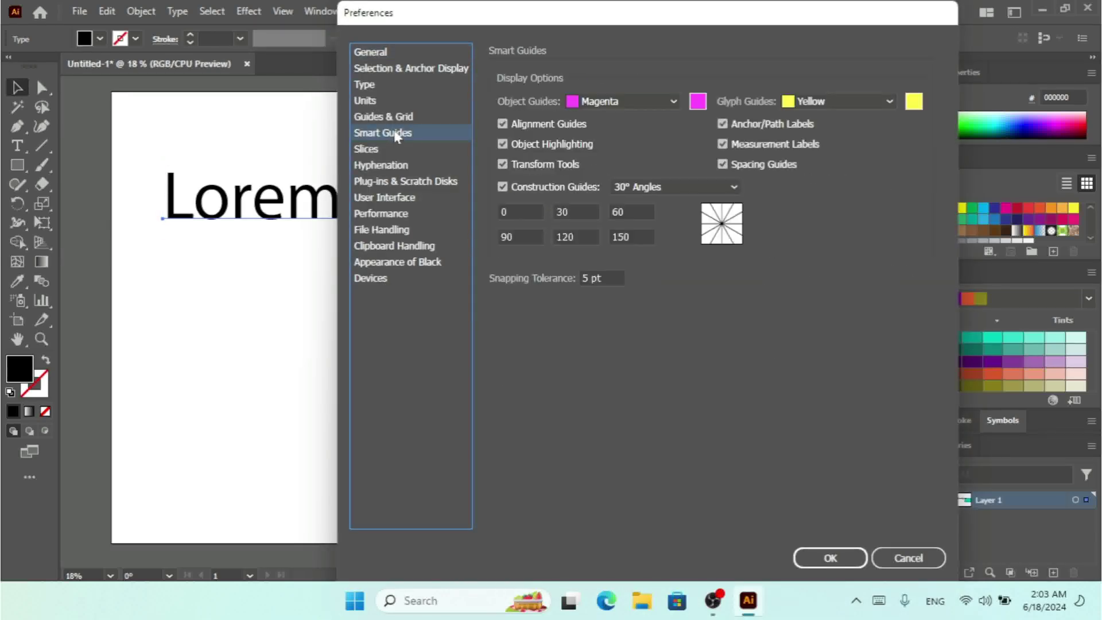
click(832, 102)
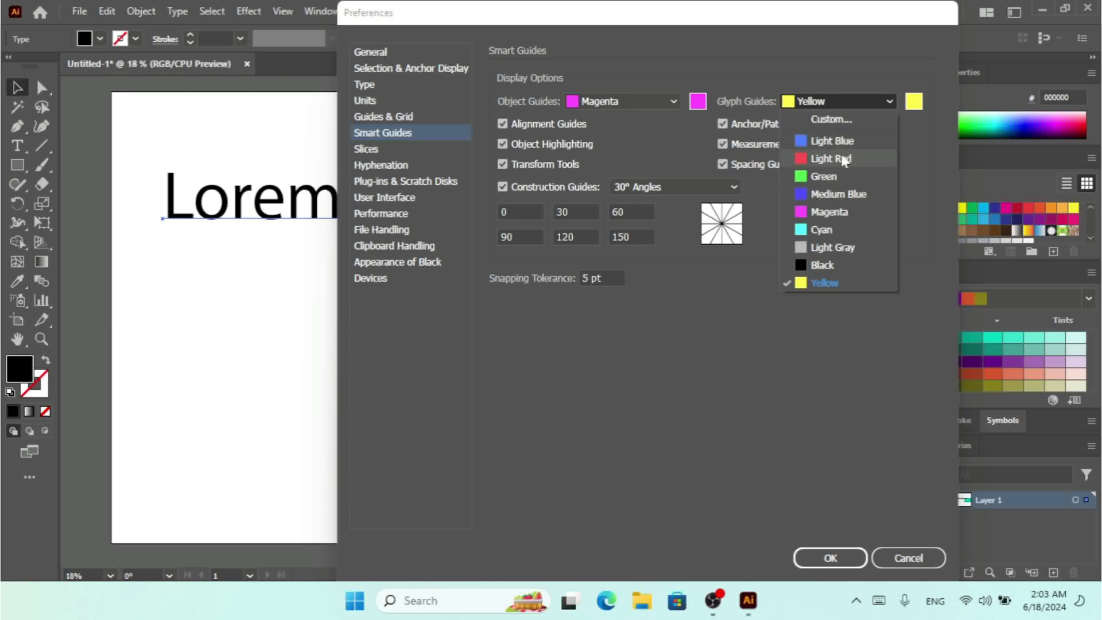
click(843, 159)
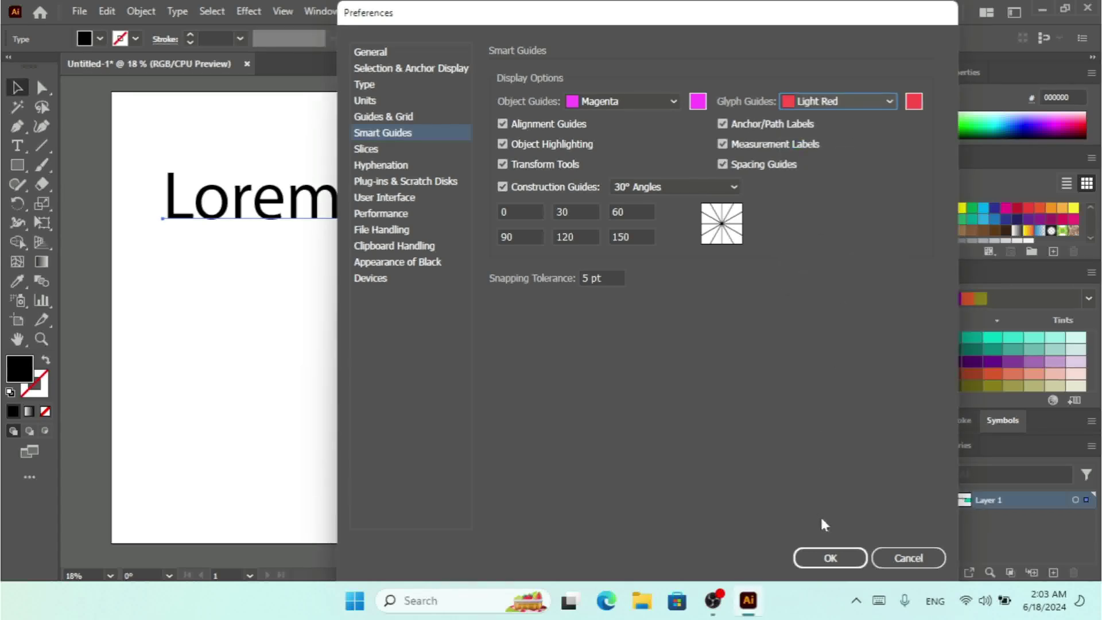
click(831, 558)
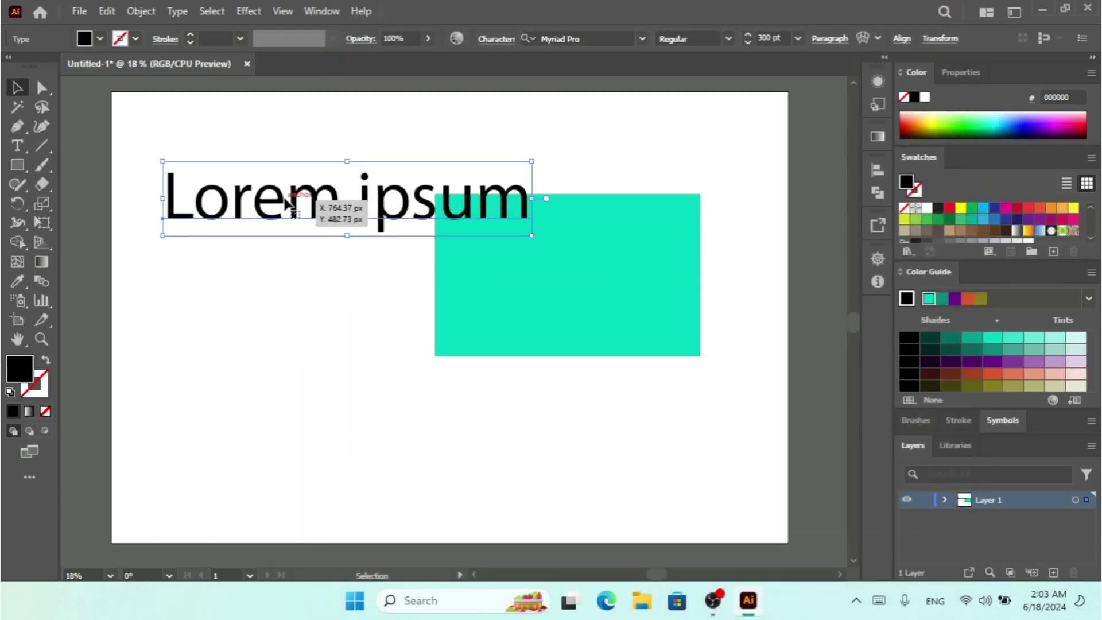
- Move the Lorem ipsum text down and right so it overlaps the middle of the turquoise rectangle
drag(285, 200, 311, 220)
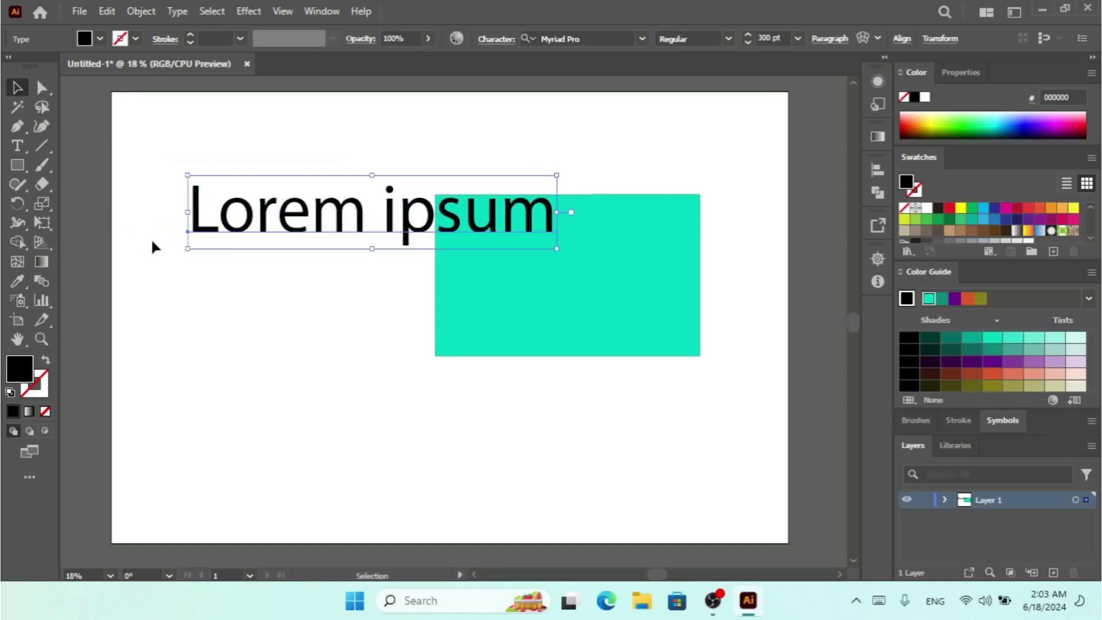
drag(244, 227, 261, 266)
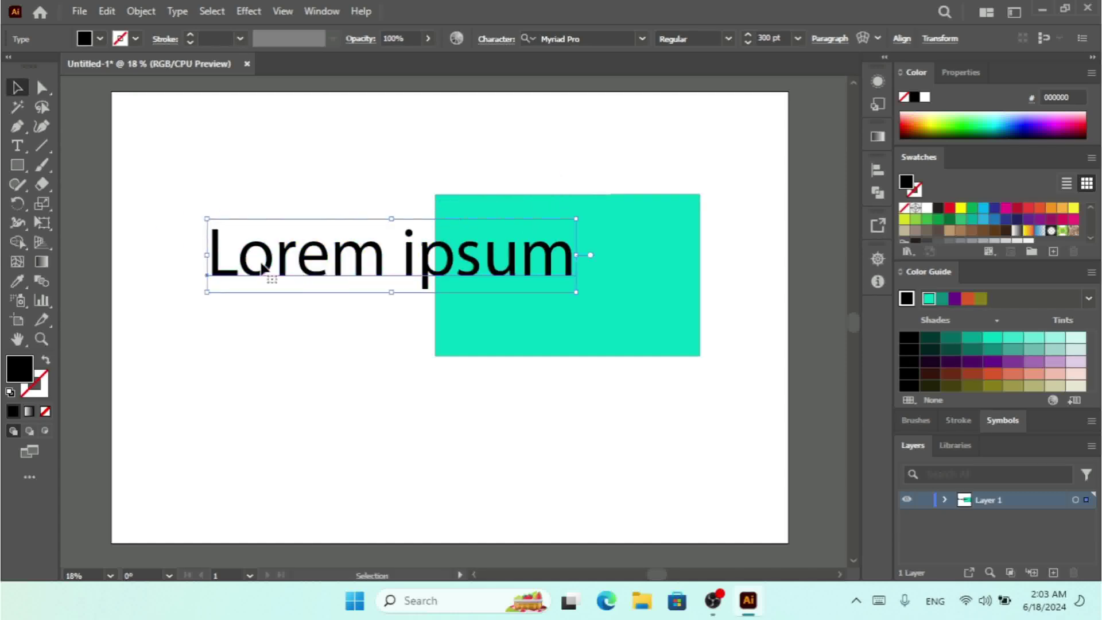
- Duplicate the Lorem ipsum text and place the copy directly above the original
key(a)
key(v)
key(ctrl+v)
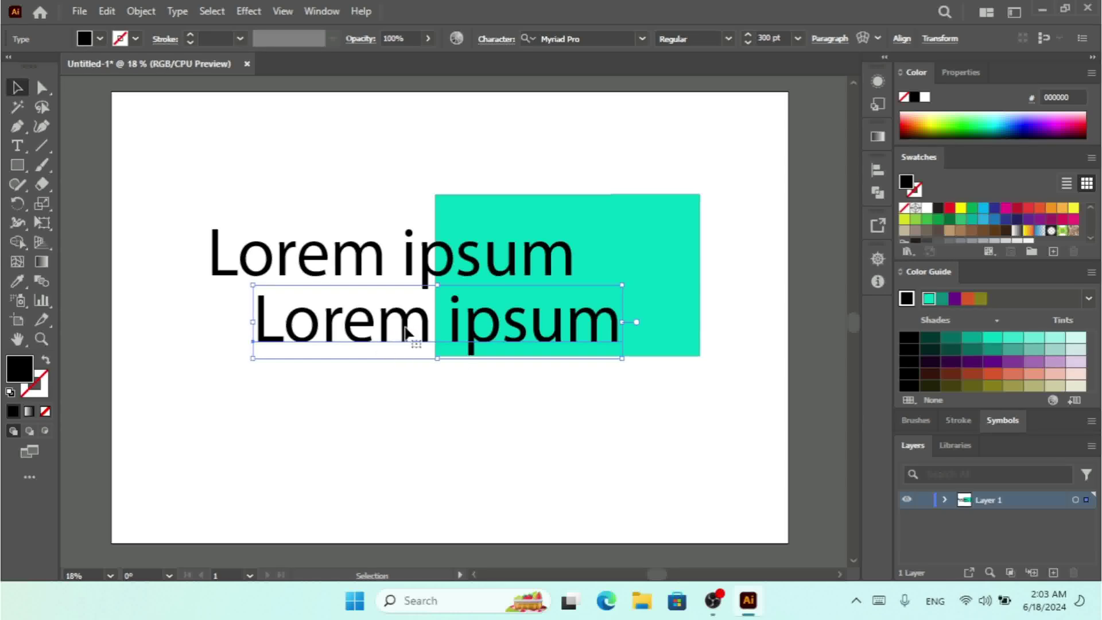
drag(402, 322, 364, 186)
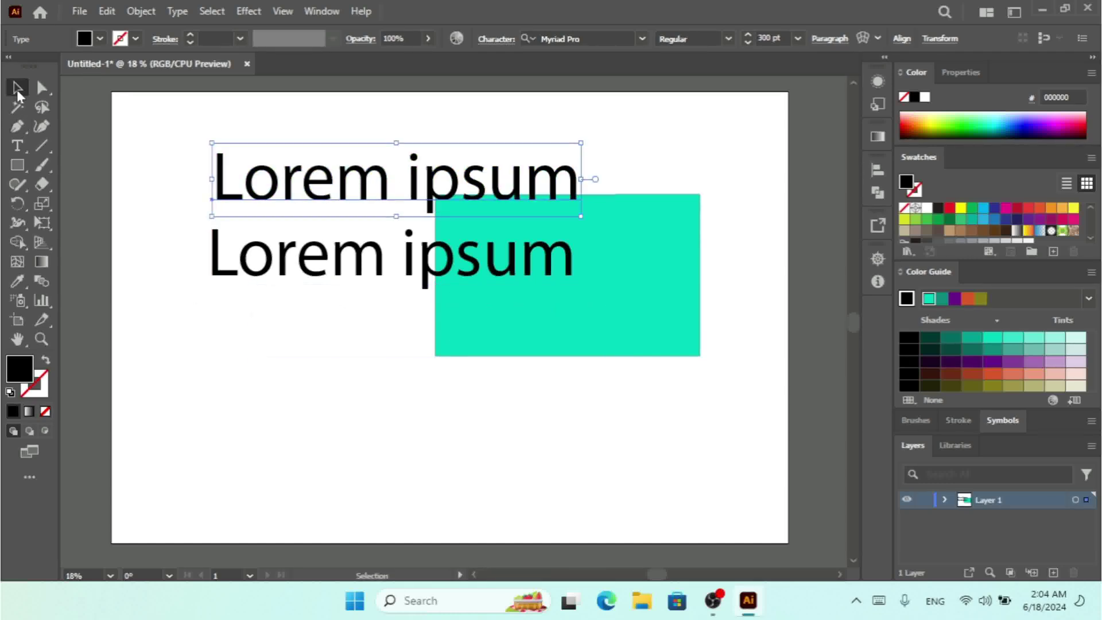
- Turn off Alignment Guides in the Smart Guides preferences and apply the change
click(254, 199)
key(ctrl+k)
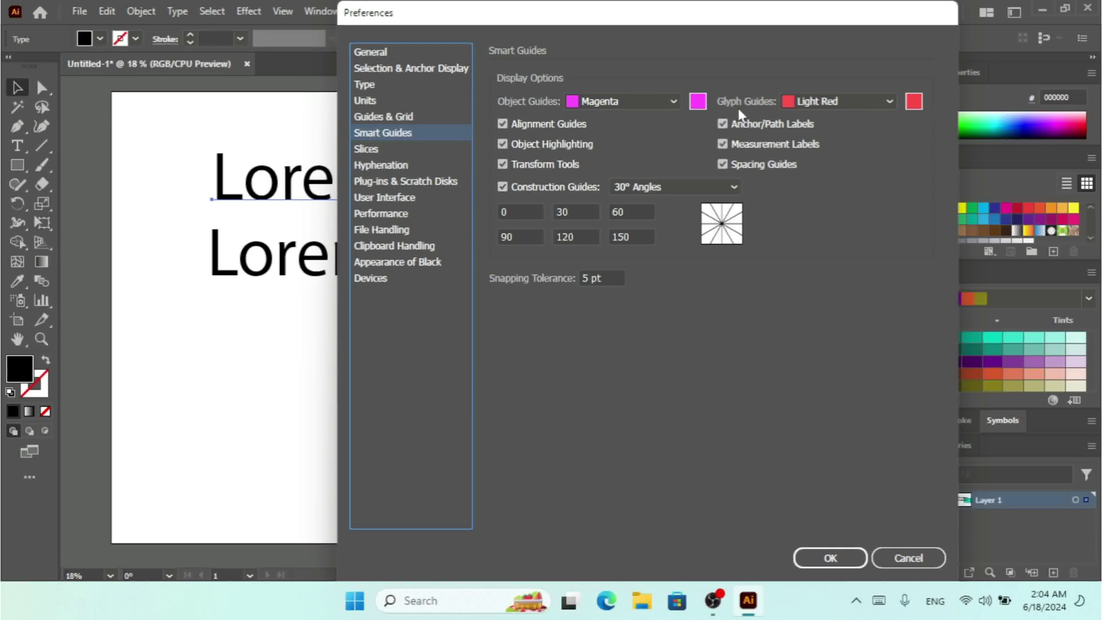
click(524, 126)
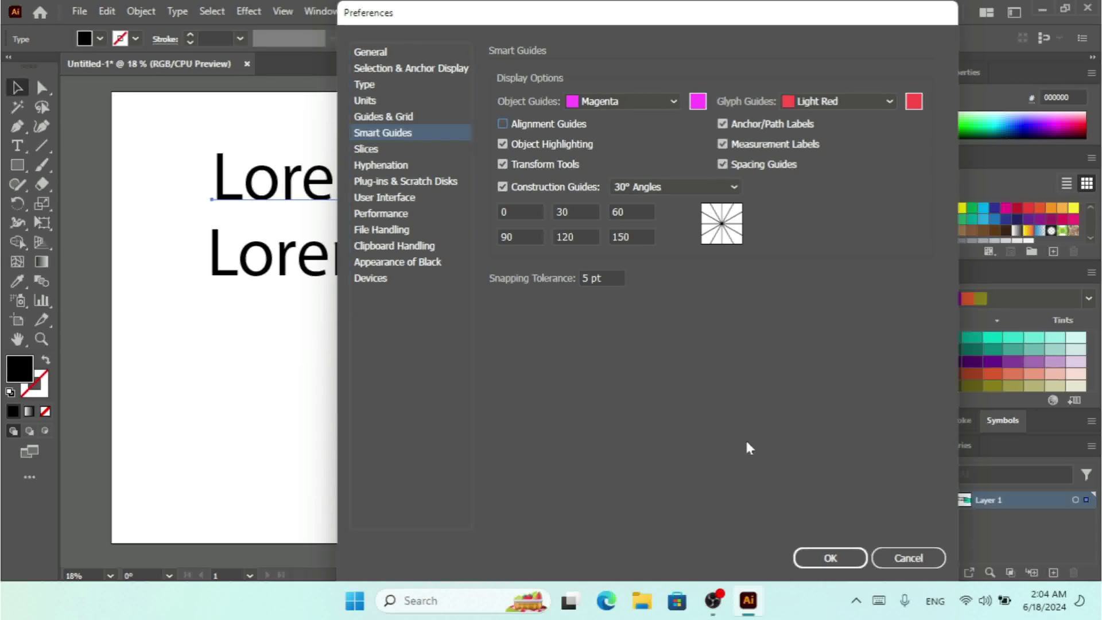
click(830, 558)
- Shift both Lorem ipsum texts slightly right and move the turquoise rectangle down and left so it overlaps the lower text
drag(352, 182, 407, 186)
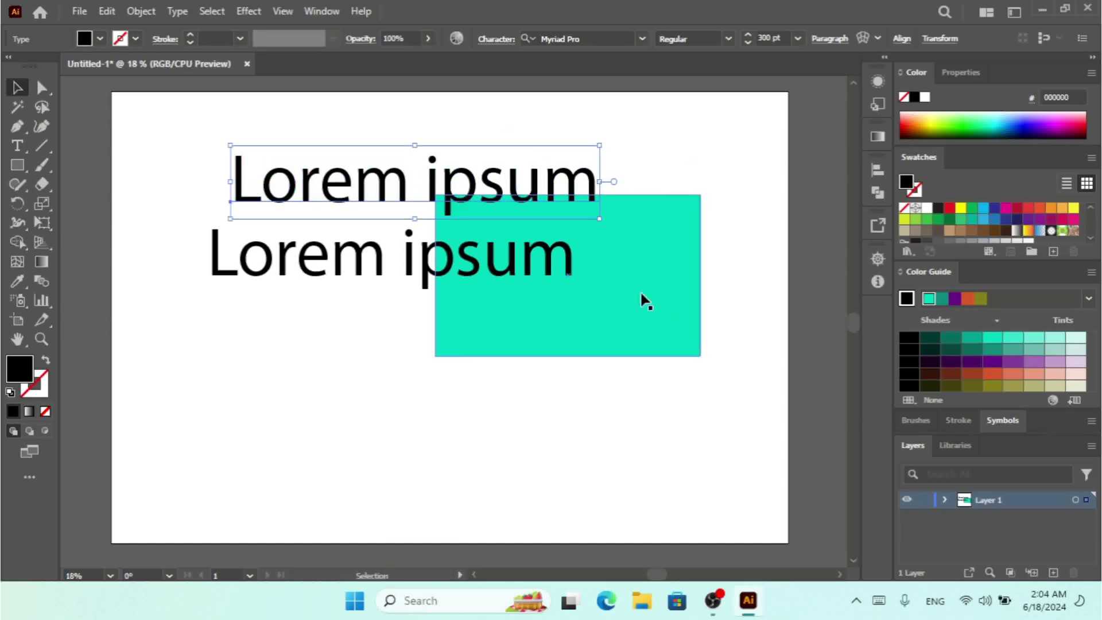
click(611, 293)
drag(611, 293, 541, 372)
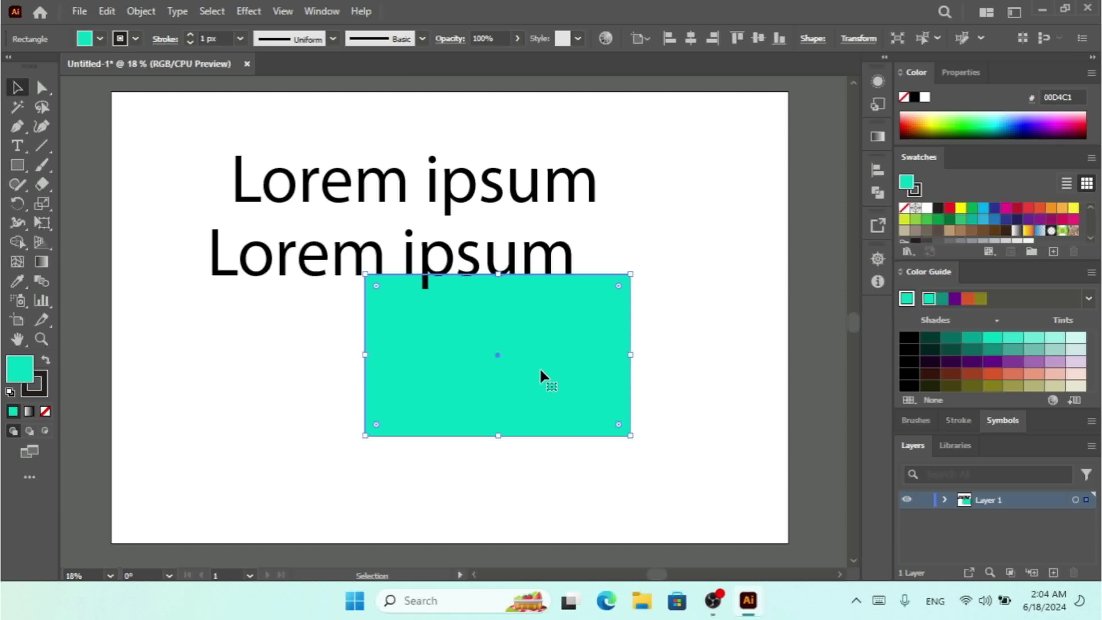
mouse_move(540, 371)
mouse_down()
mouse_move(566, 400)
mouse_move(554, 355)
mouse_up()
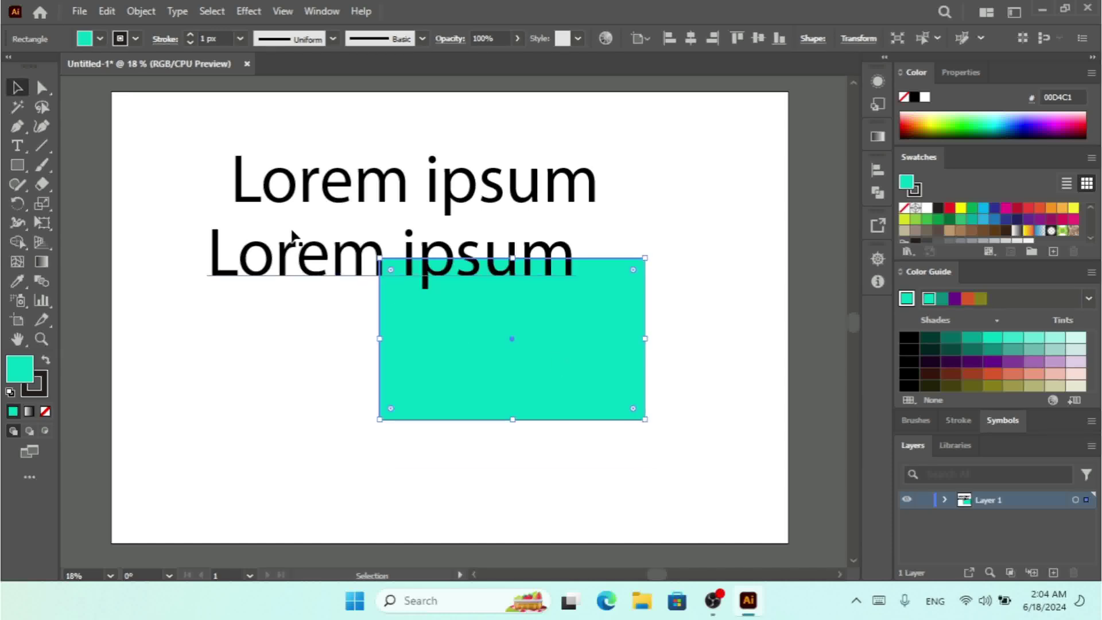
mouse_move(390, 257)
mouse_down()
mouse_move(370, 256)
mouse_move(381, 249)
mouse_move(468, 274)
mouse_move(392, 248)
mouse_up()
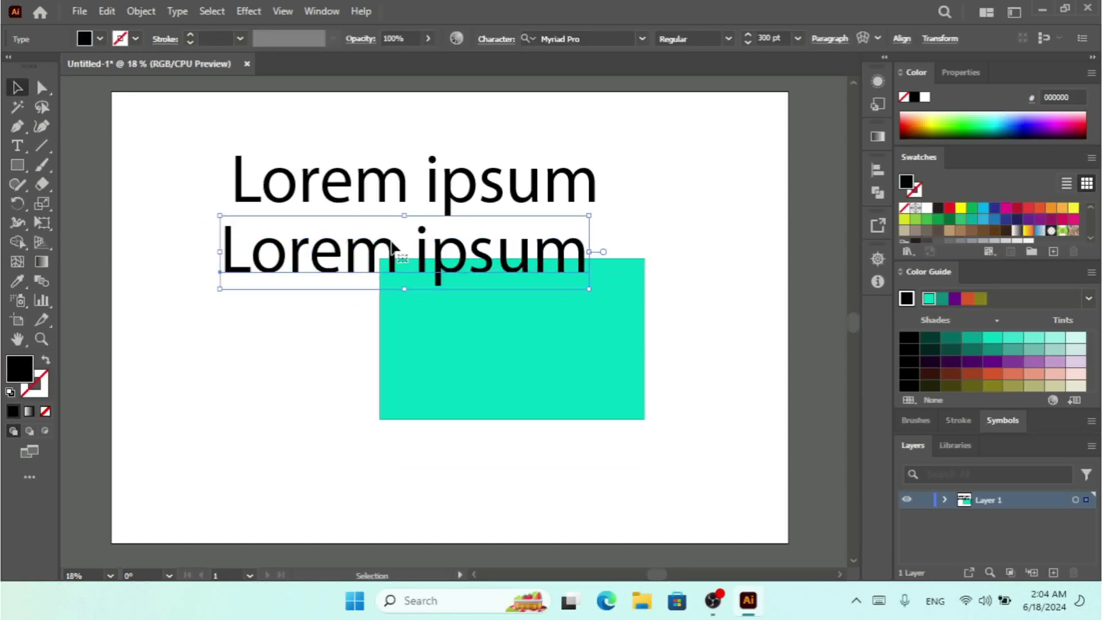
- Turn Alignment Guides back on in the Smart Guides preferences and apply the change
key(ctrl+k)
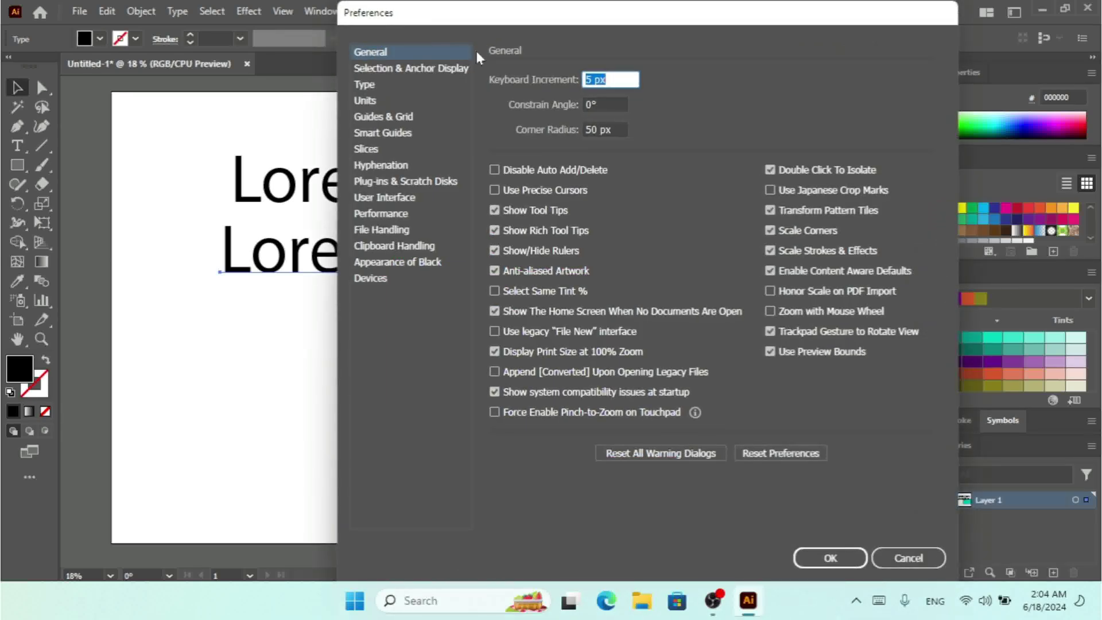
click(404, 133)
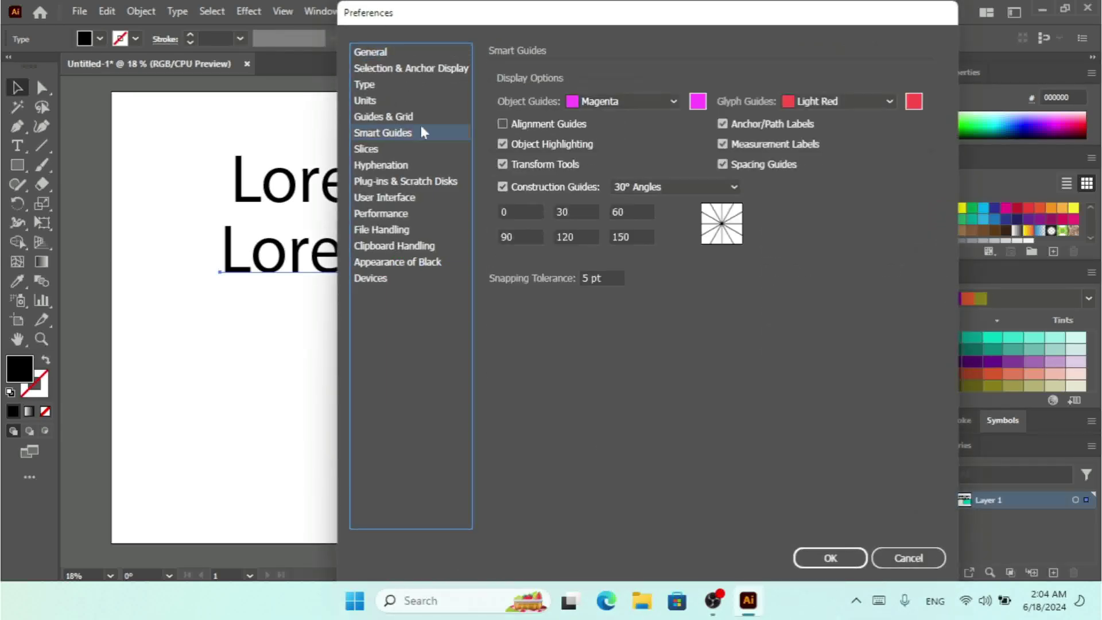
click(523, 125)
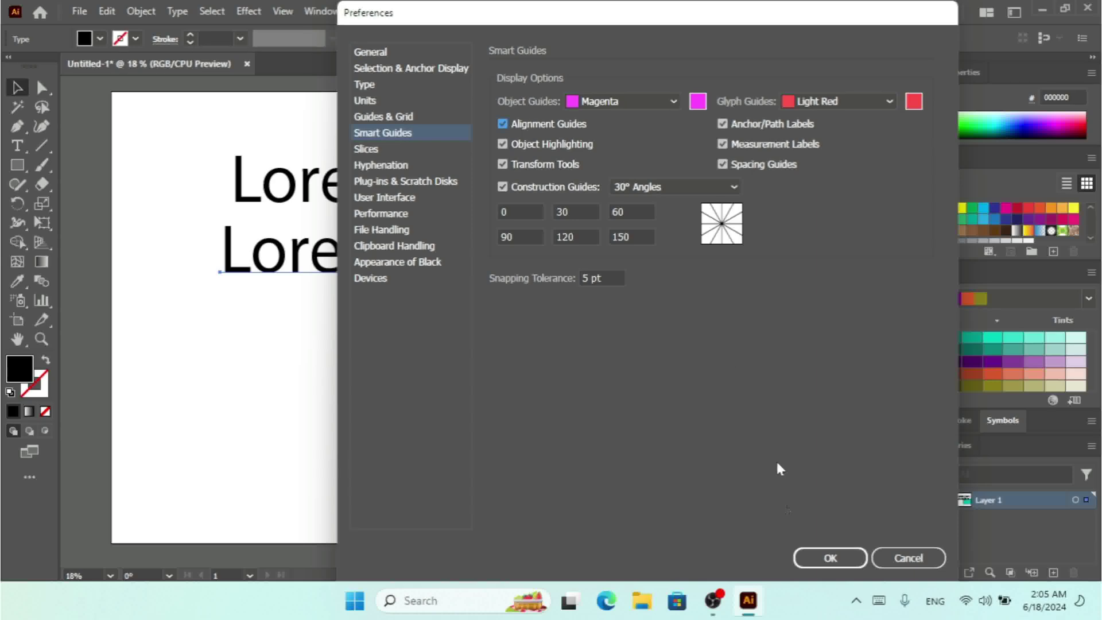
click(831, 558)
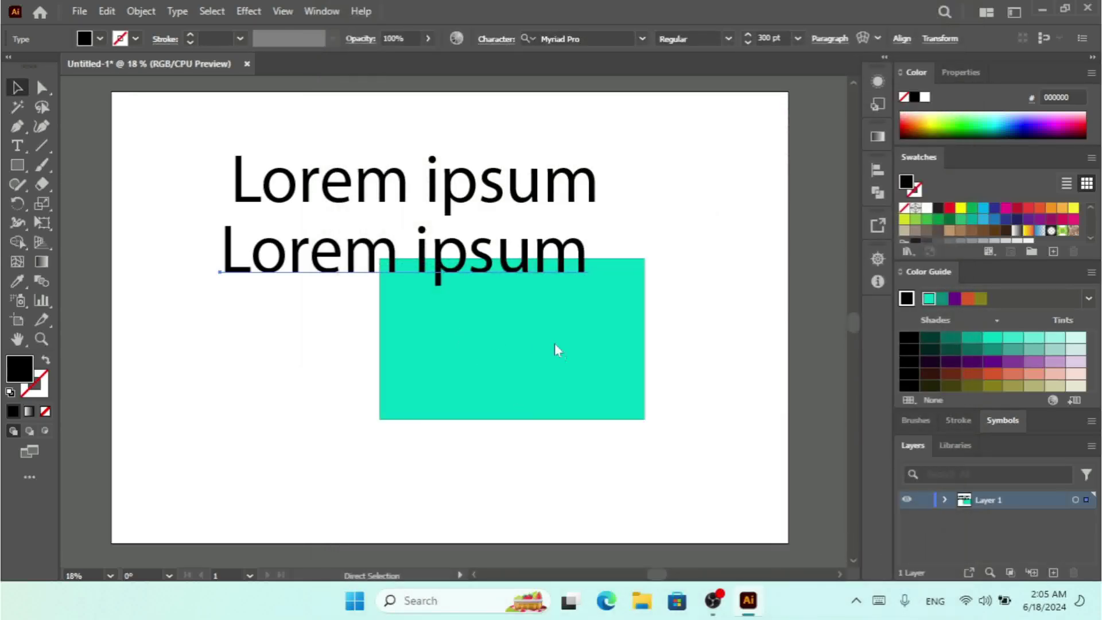
- Move the turquoise rectangle left to just below the lower text, and shift the upper Lorem ipsum text right and slightly down
drag(596, 330, 456, 354)
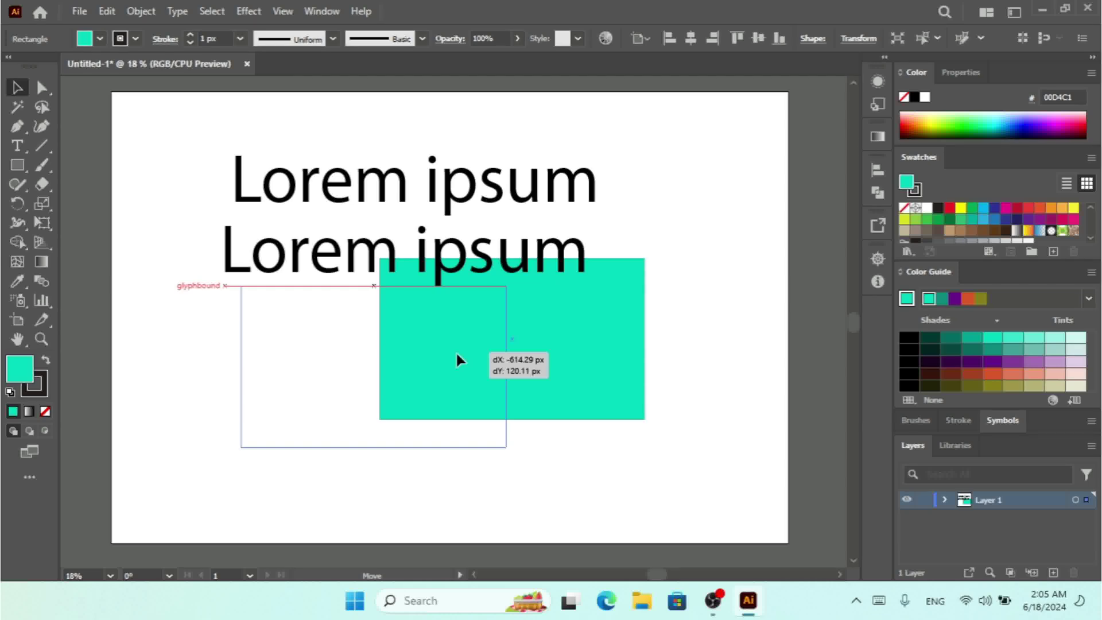
drag(456, 350, 456, 350)
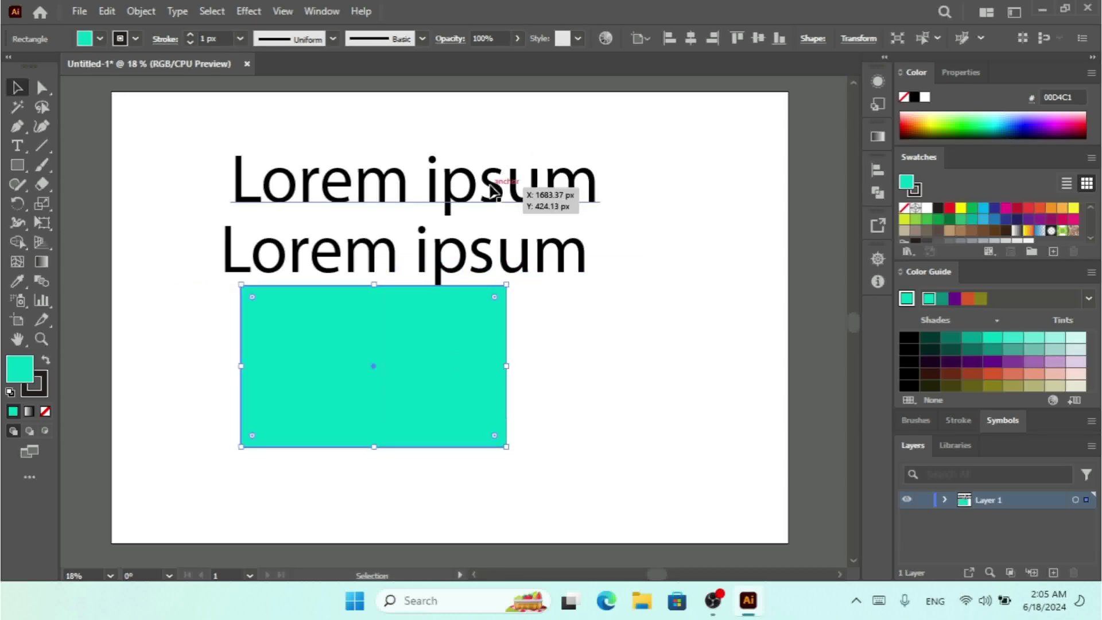
drag(442, 192, 526, 211)
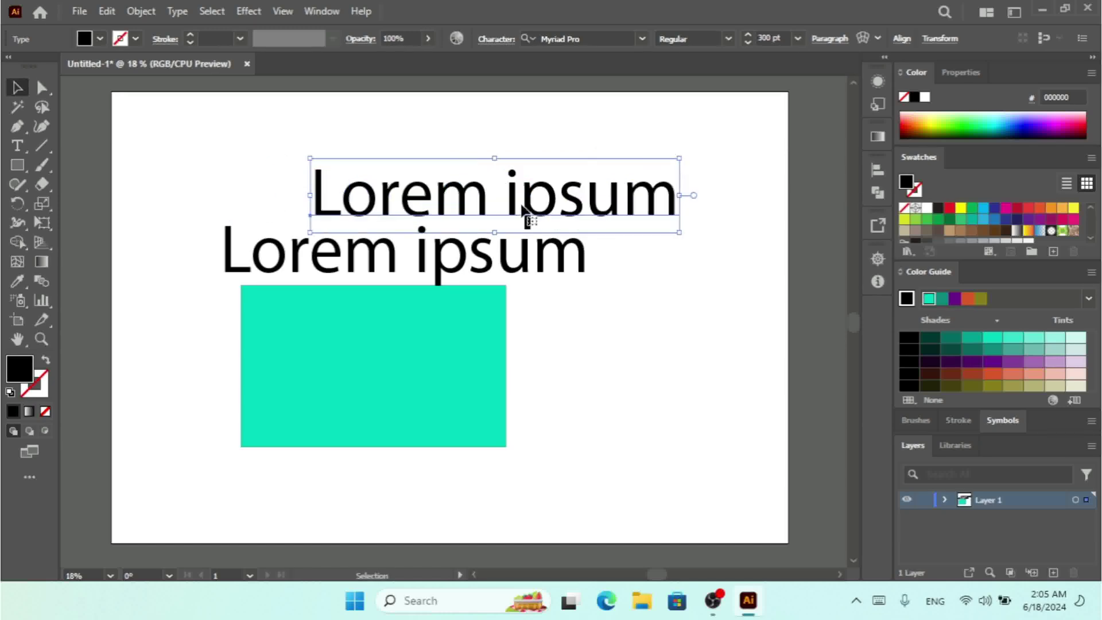
click(530, 255)
- Turn off Object Highlighting in the Smart Guides preferences, apply it and deselect the artwork
key(ctrl+k)
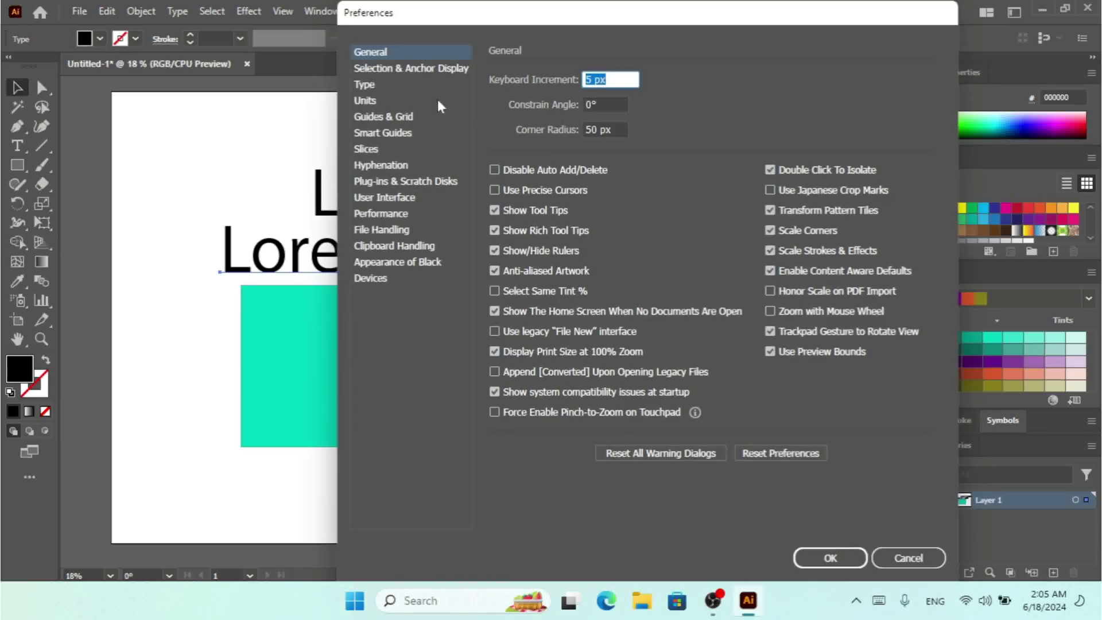
click(390, 134)
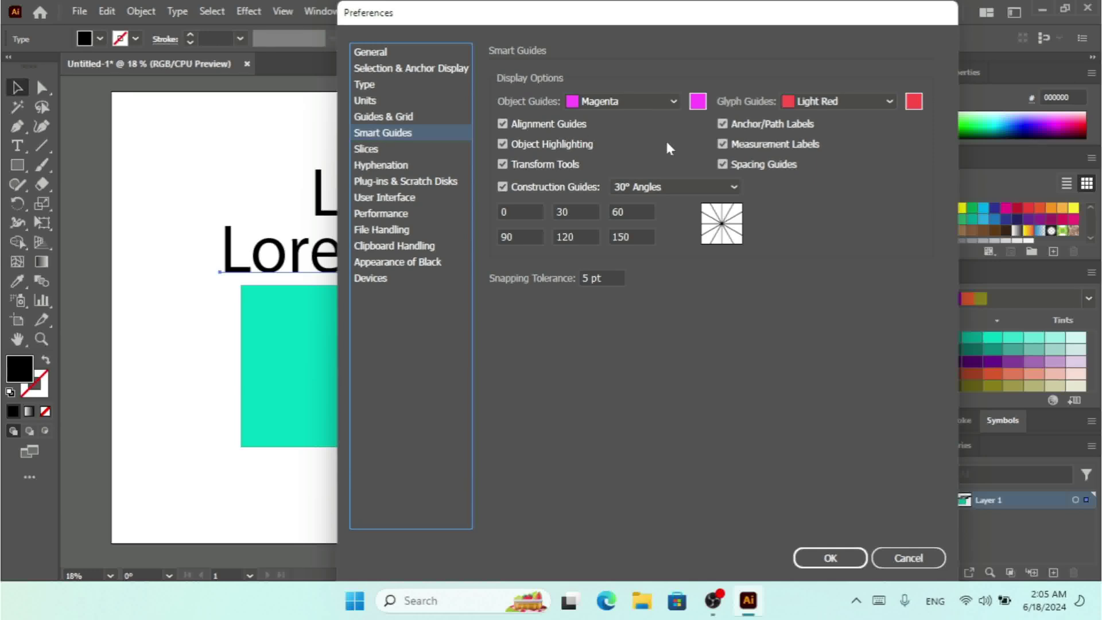
click(526, 147)
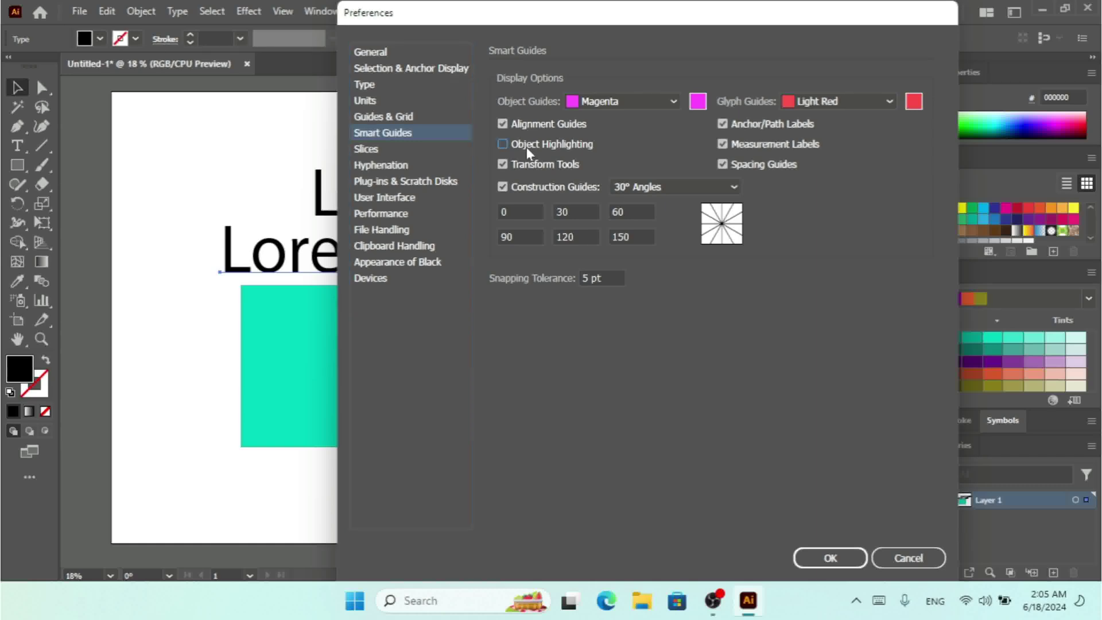
click(830, 559)
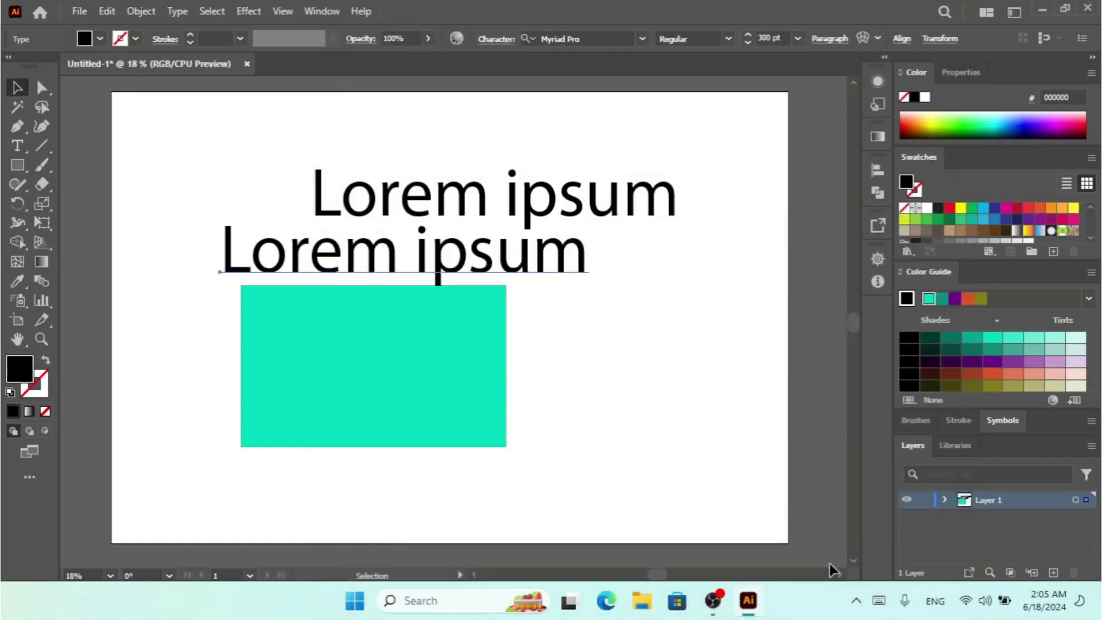
click(733, 347)
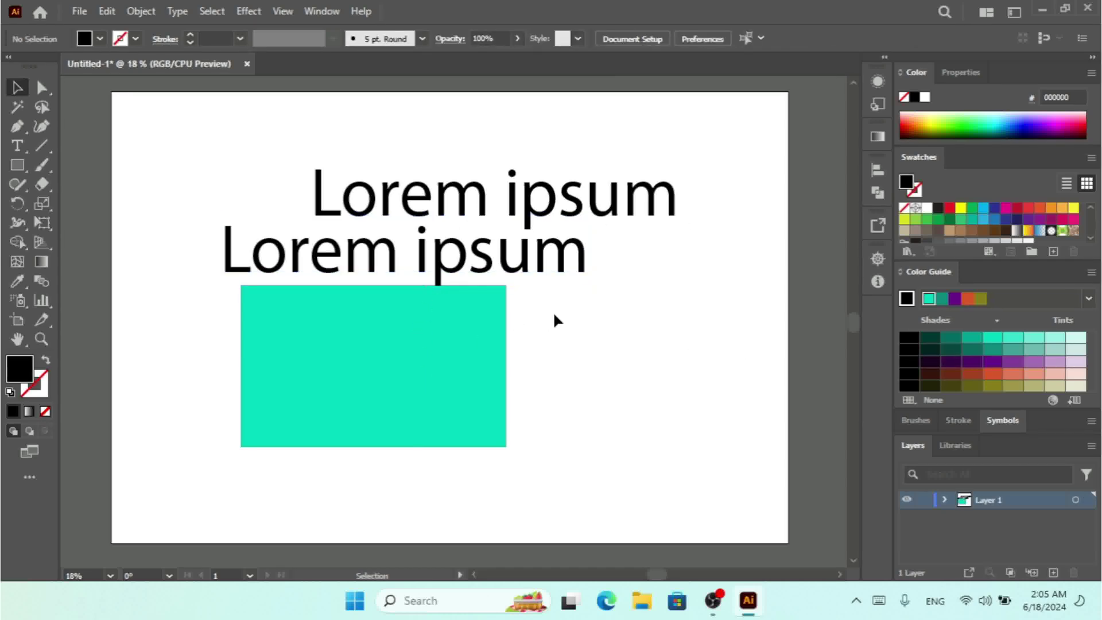
- Turn Object Highlighting back on in the Smart Guides preferences and apply the change
key(a)
key(ctrl+k)
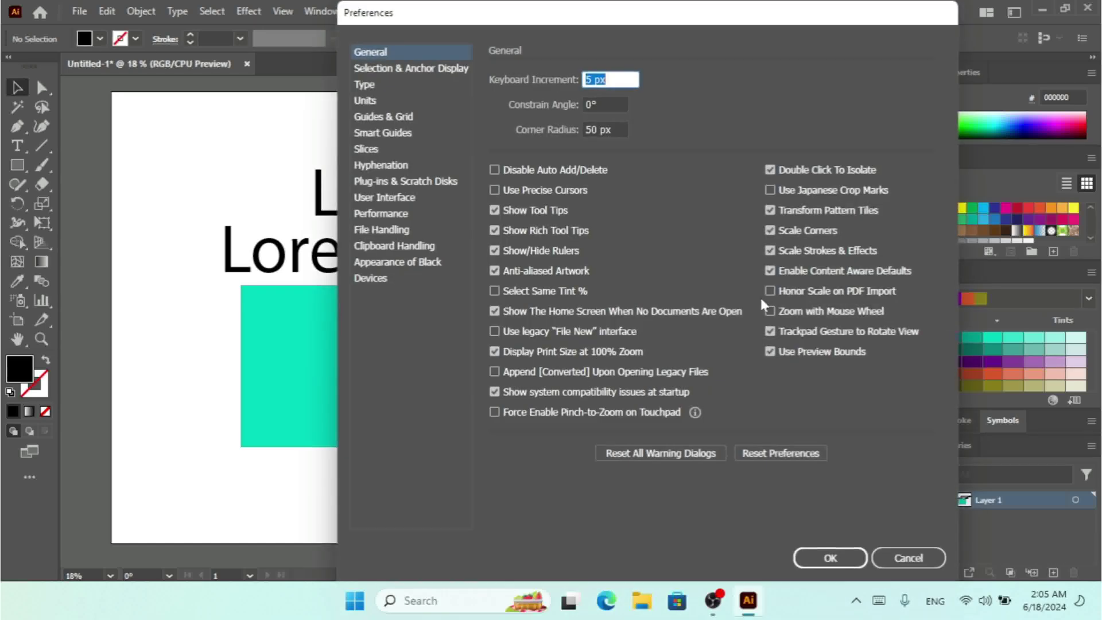
click(382, 133)
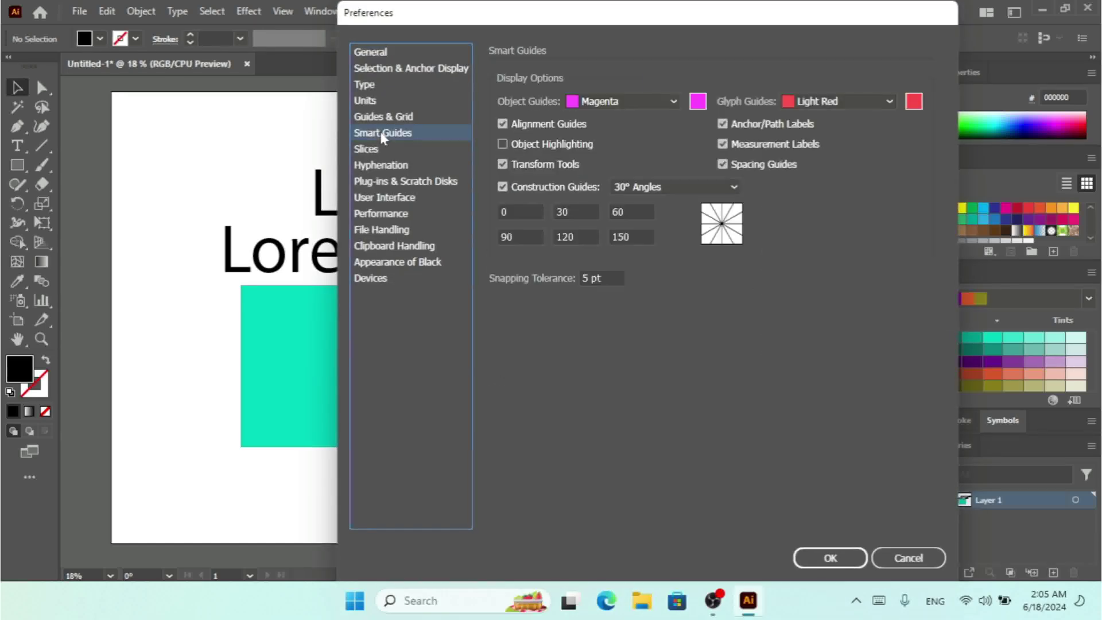
click(519, 143)
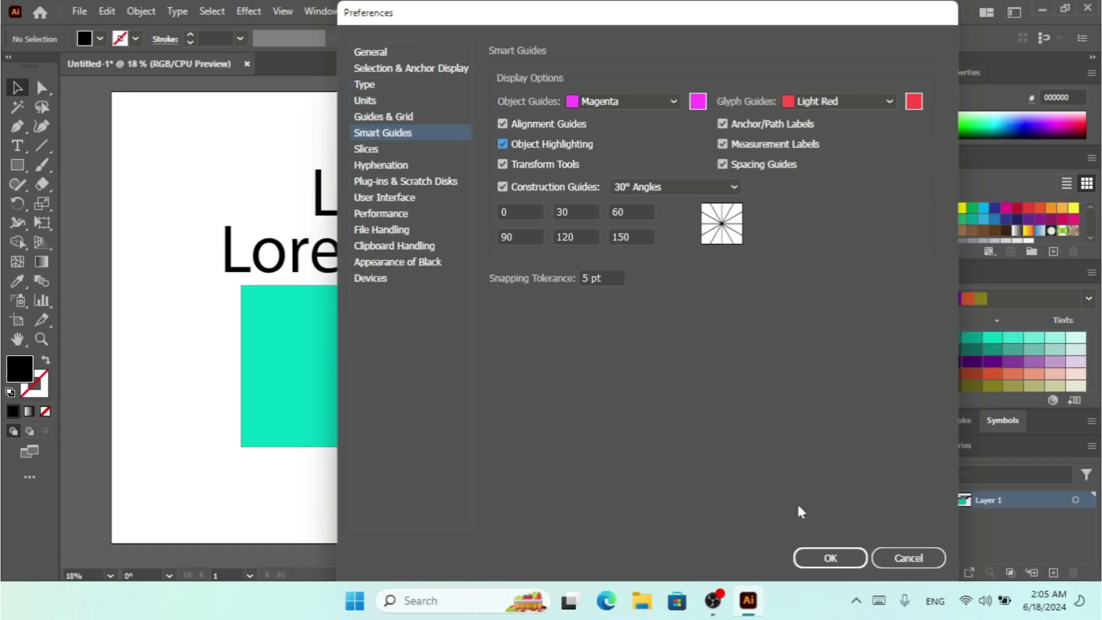
click(827, 558)
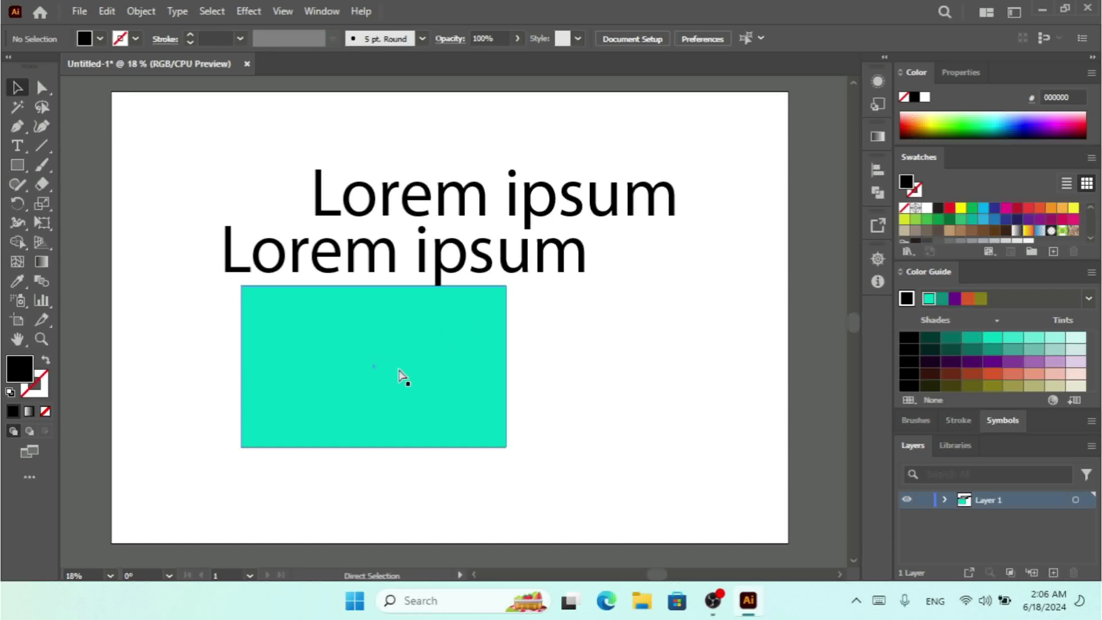
- Review the Transform Tools option among the Smart Guides display preferences
key(ctrl+k)
click(388, 136)
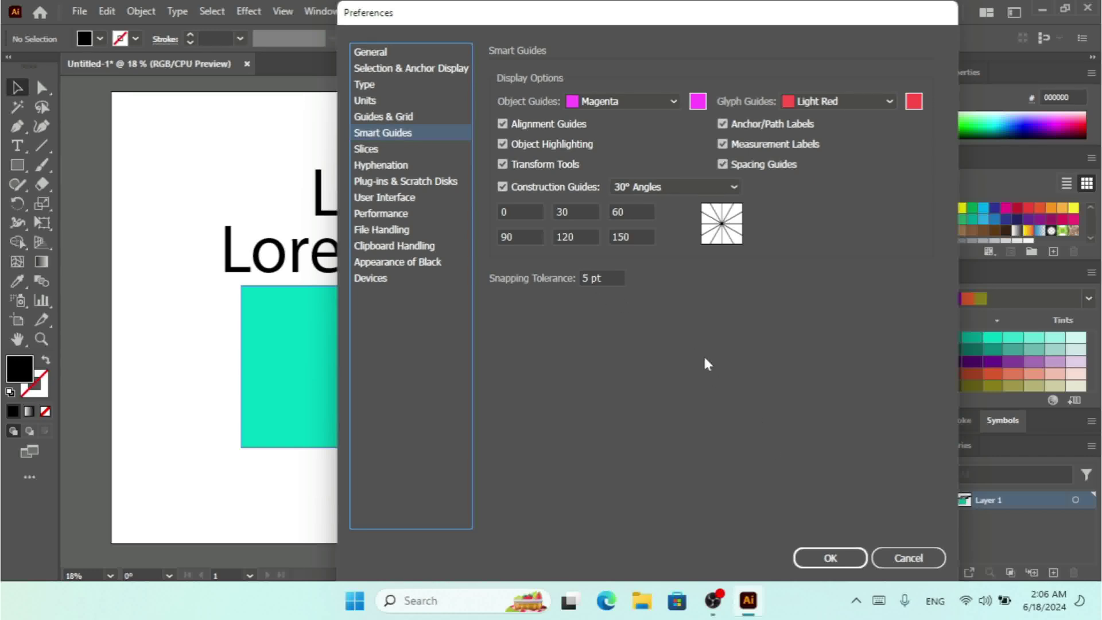
click(831, 558)
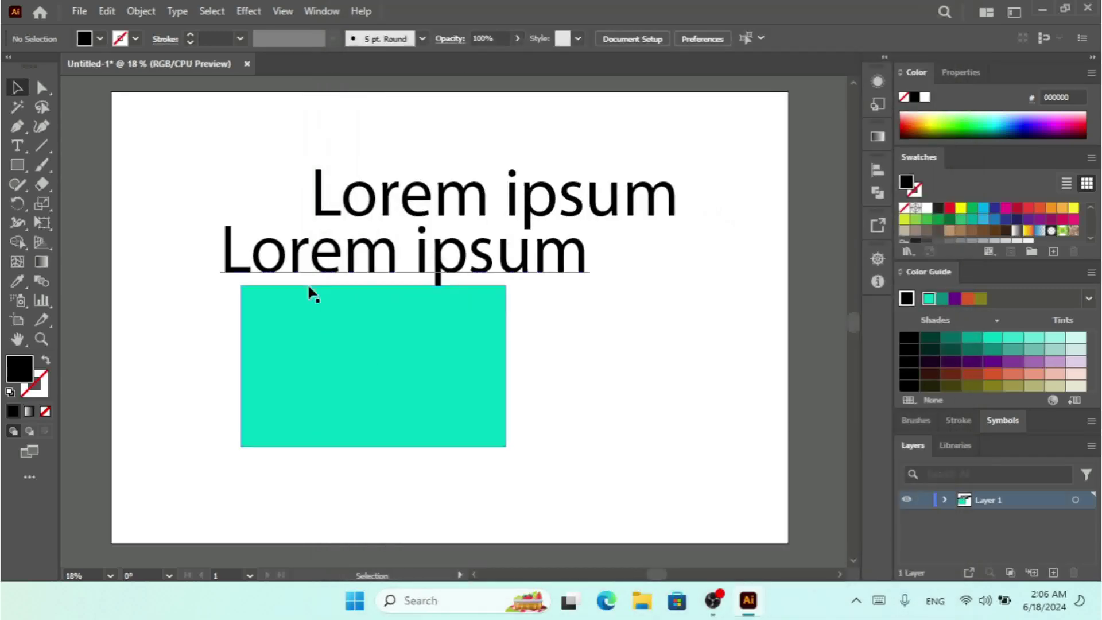
- Examine the Scale tool group, the turquoise rectangle's Transform values and the Free Transform tool, ending with the Selection tool active
click(42, 207)
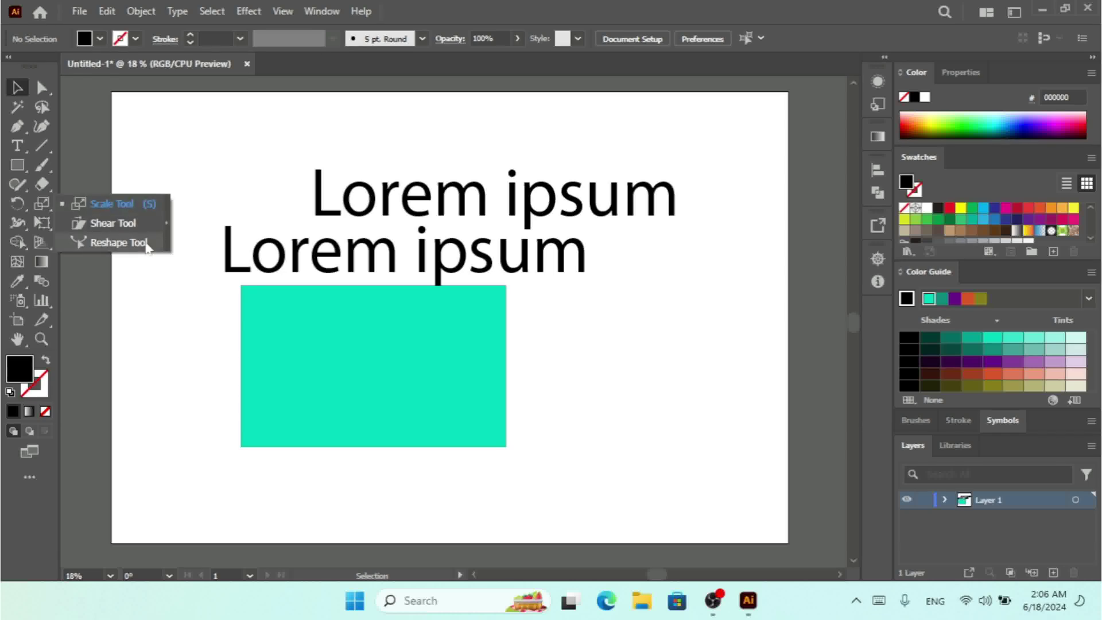
click(413, 375)
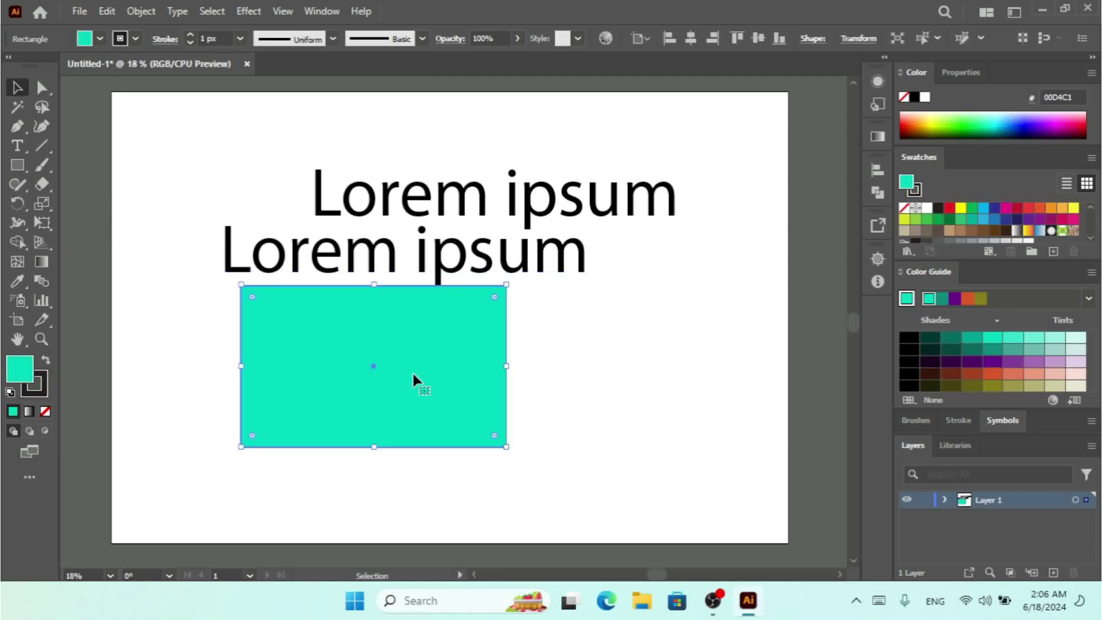
click(860, 39)
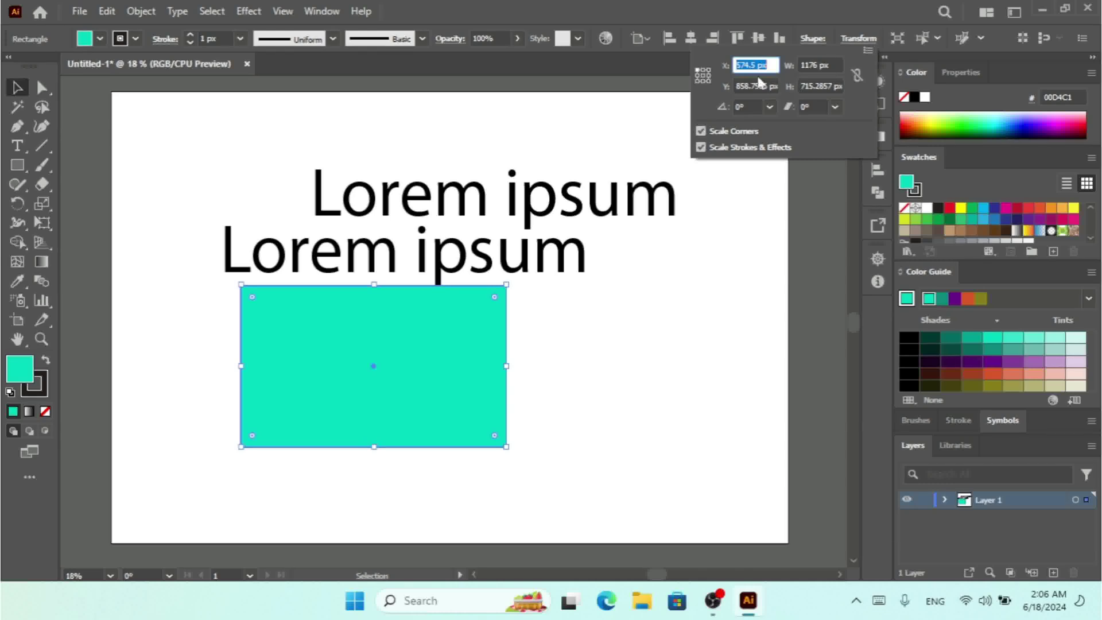
click(755, 7)
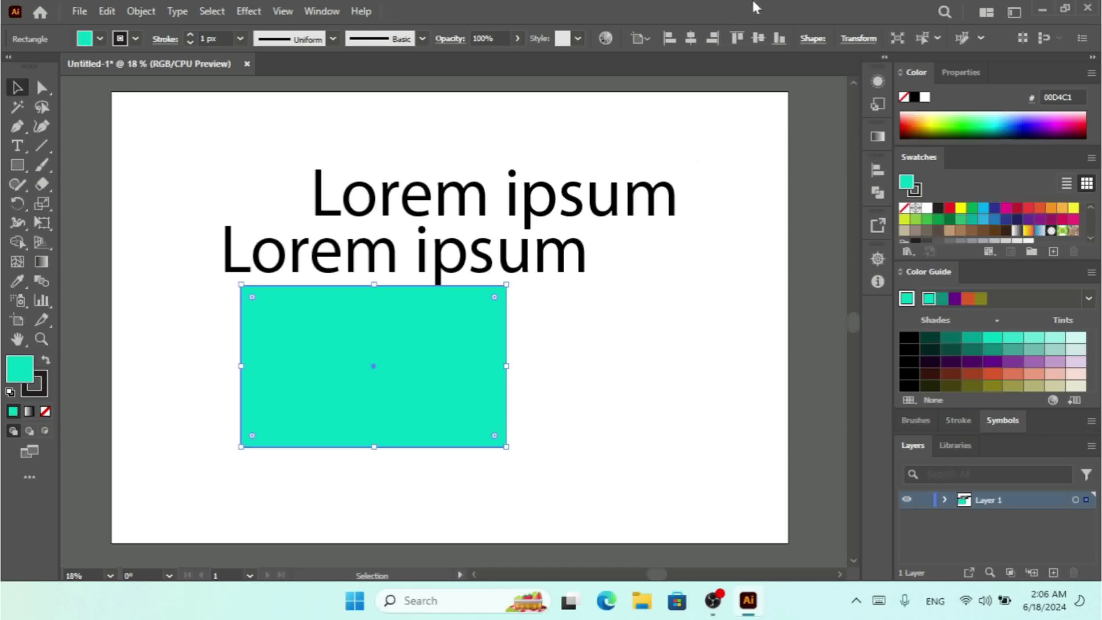
click(48, 225)
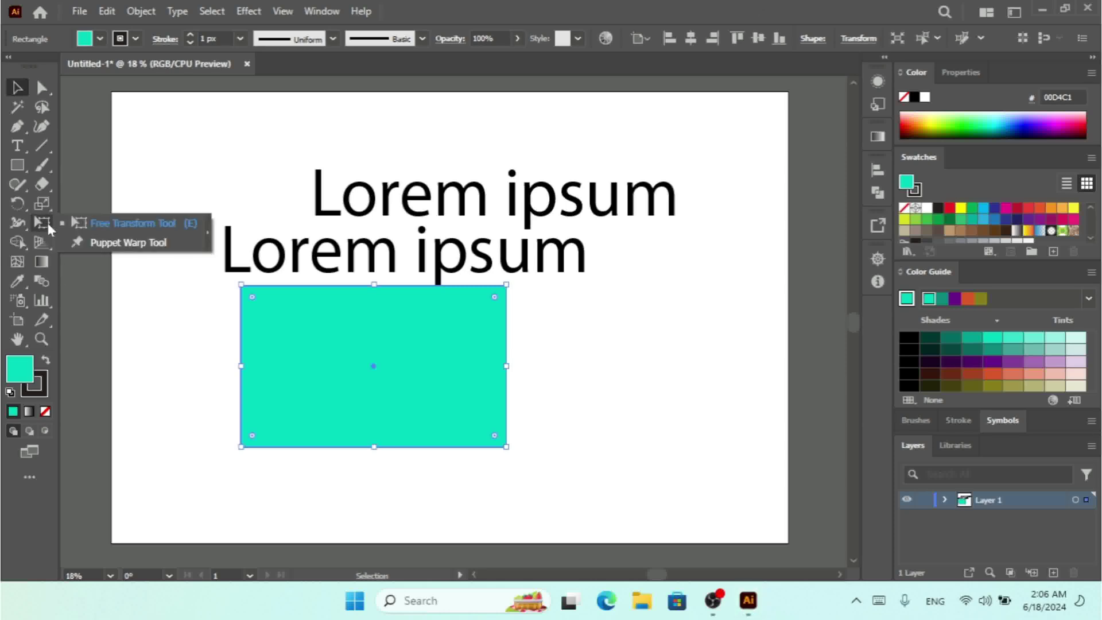
click(129, 224)
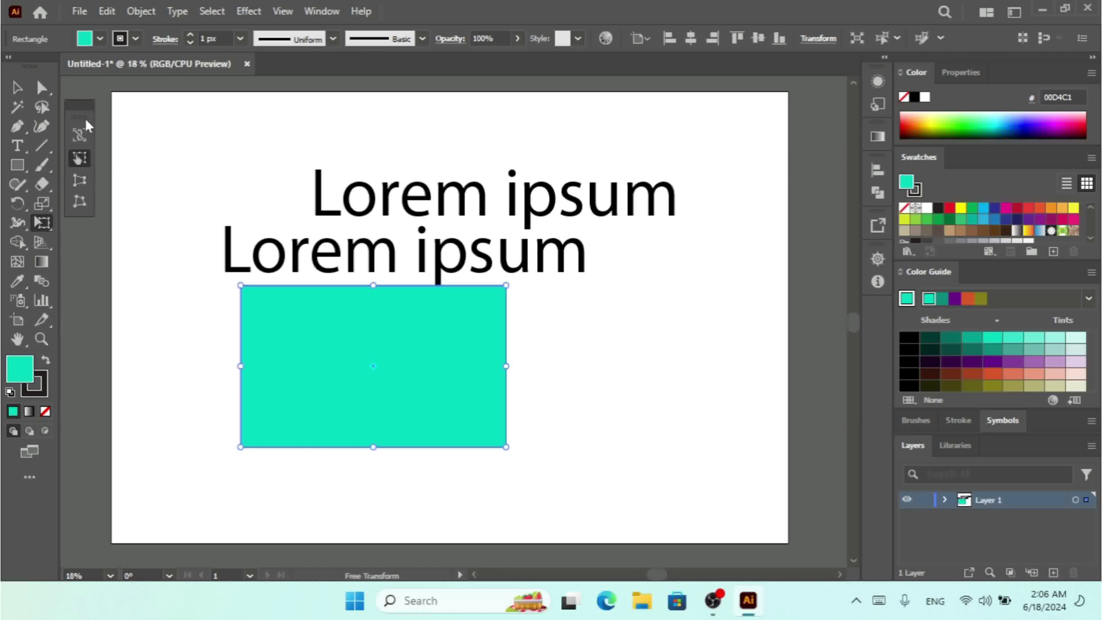
key(v)
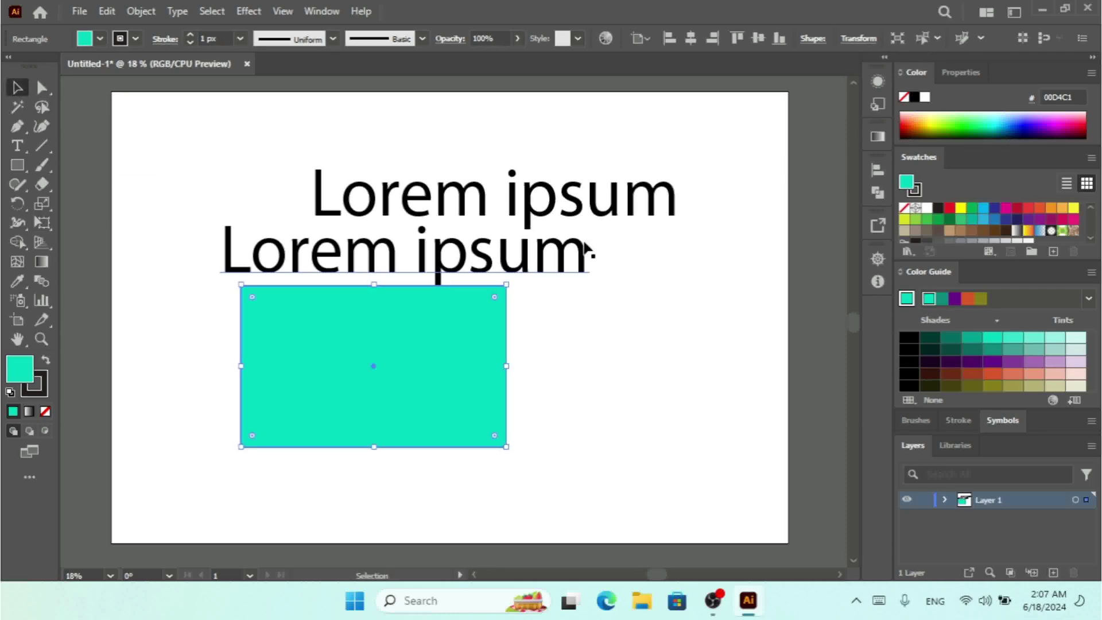
- Turn off Anchor/Path Labels in the Smart Guides preferences and apply the change
key(ctrl+k)
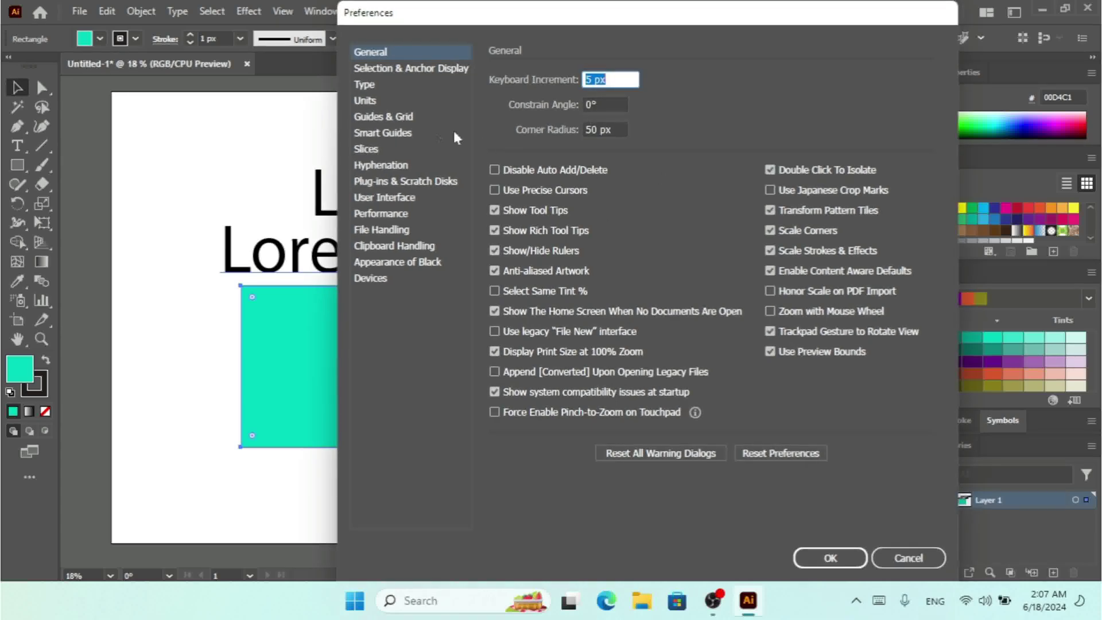
click(397, 132)
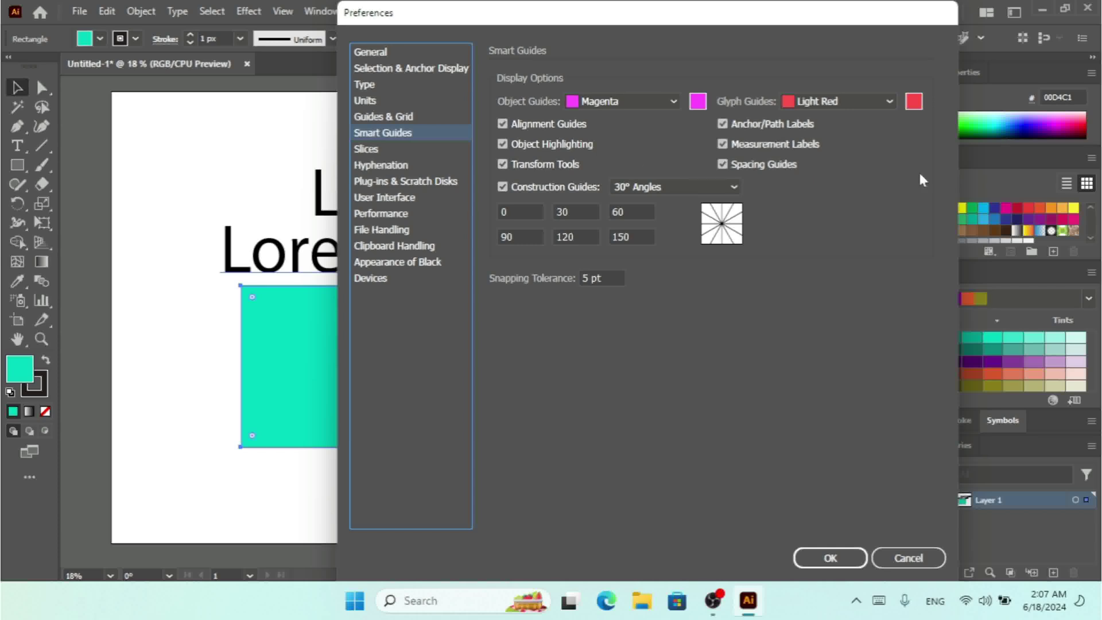
click(785, 126)
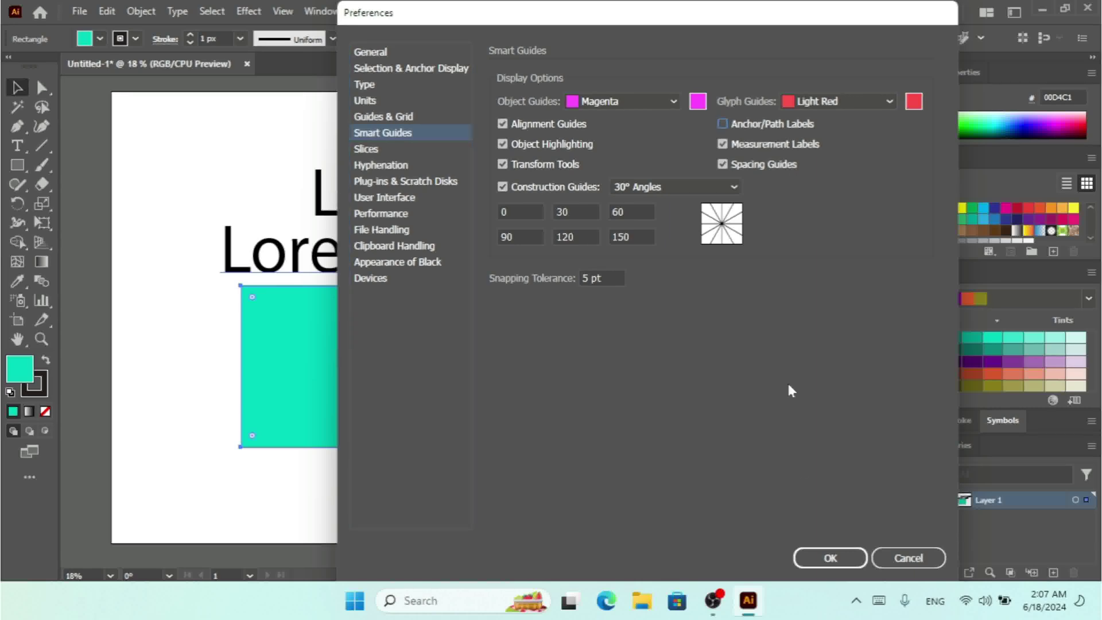
click(832, 558)
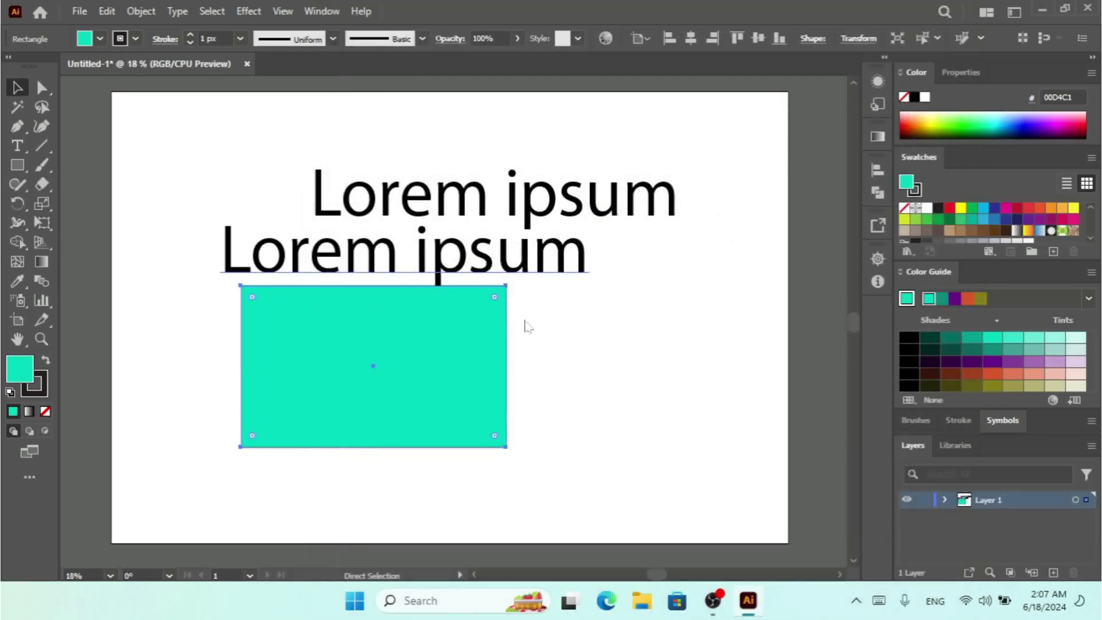
- Turn Anchor/Path Labels back on in the Smart Guides preferences and apply the change
click(465, 287)
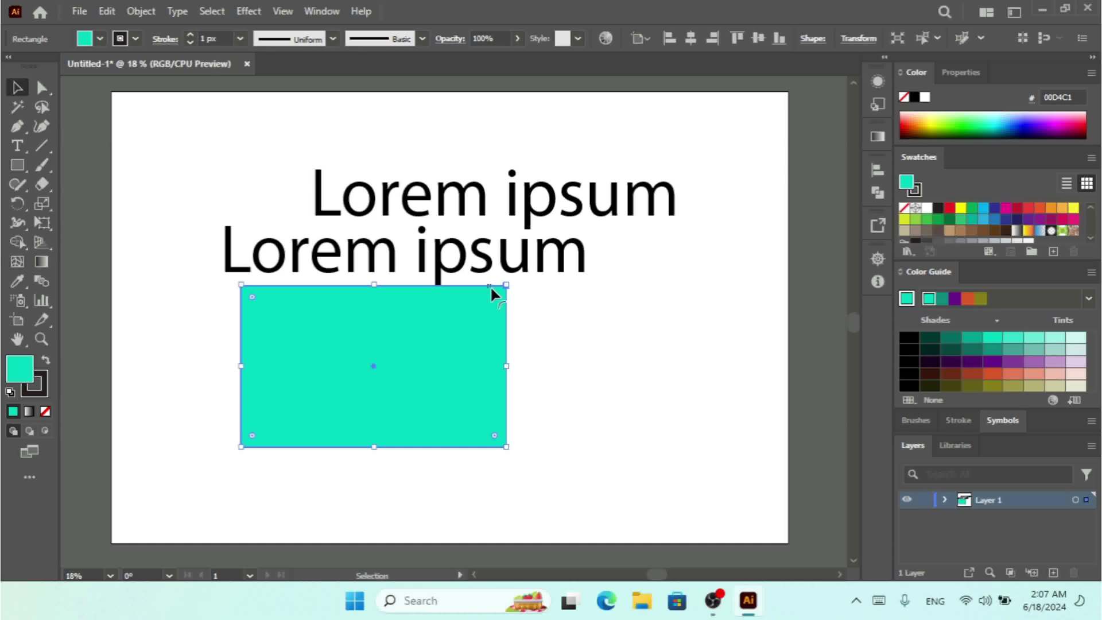
key(ctrl+k)
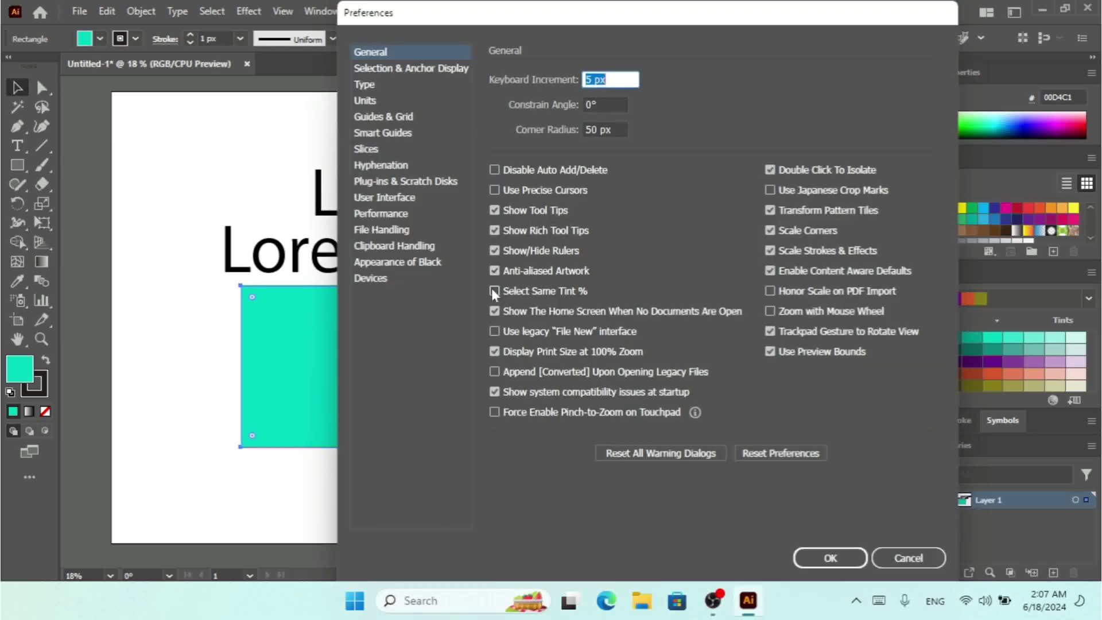
click(397, 133)
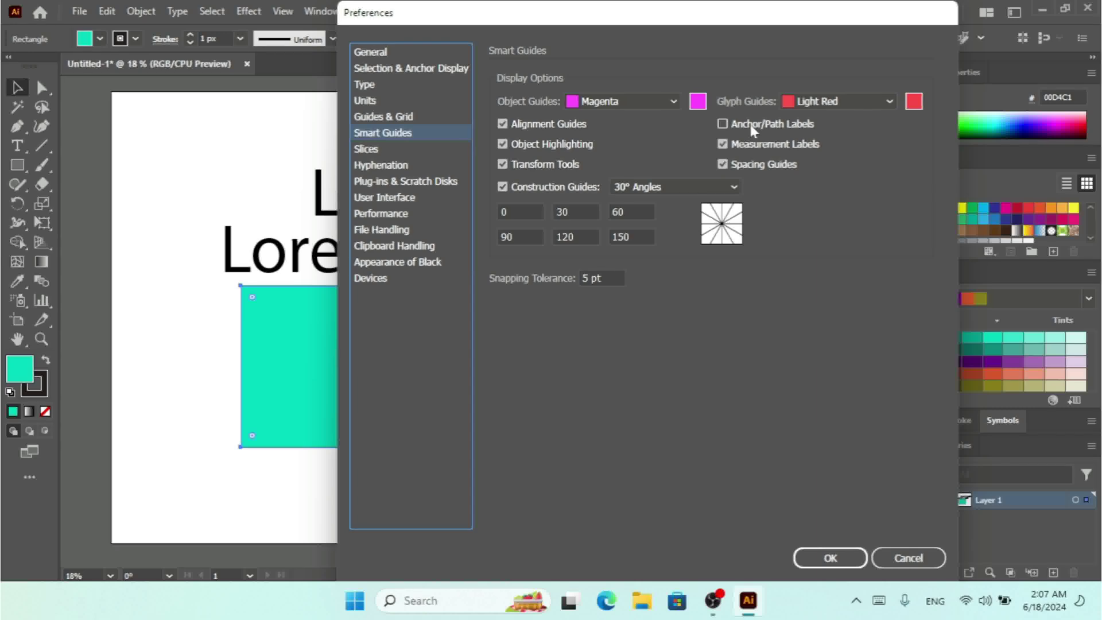
click(752, 127)
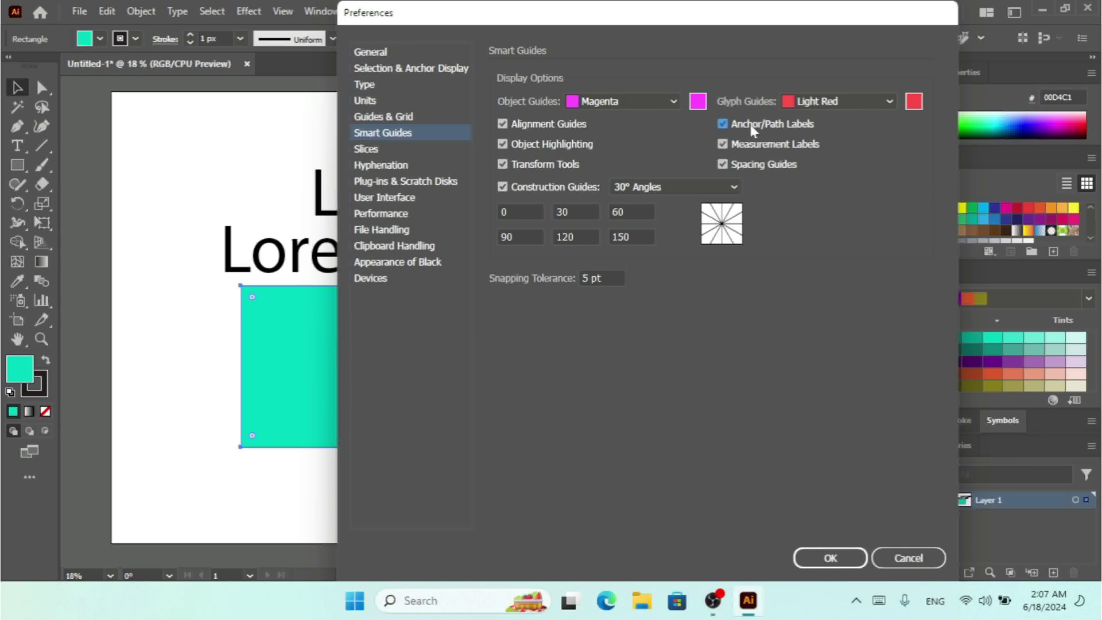
click(844, 560)
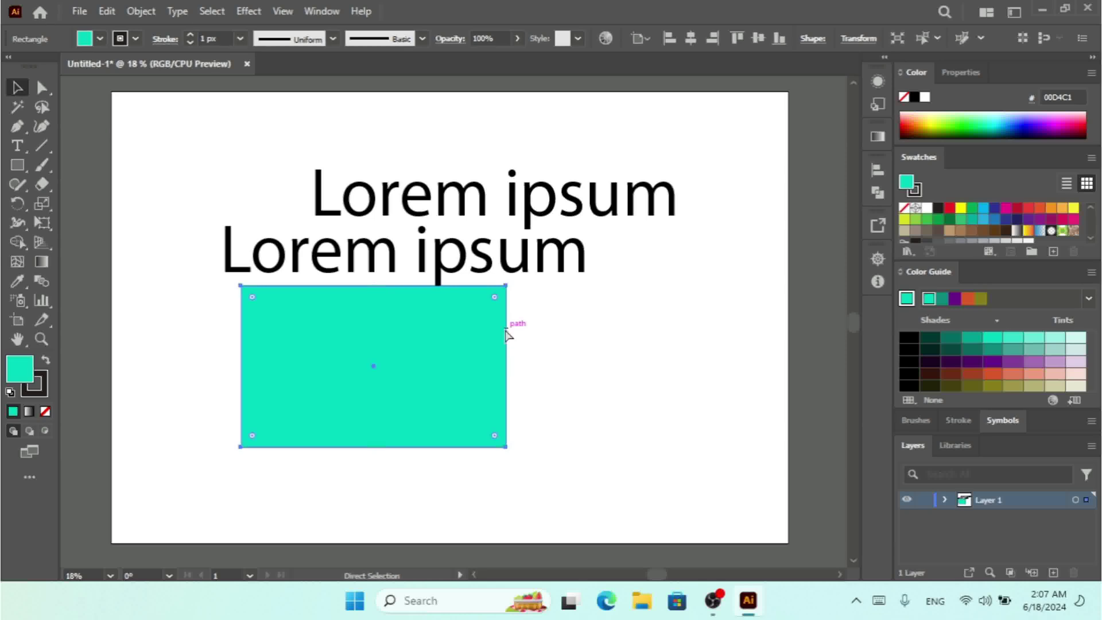
- Turn off Measurement Labels in the Smart Guides preferences and apply the change
key(ctrl+k)
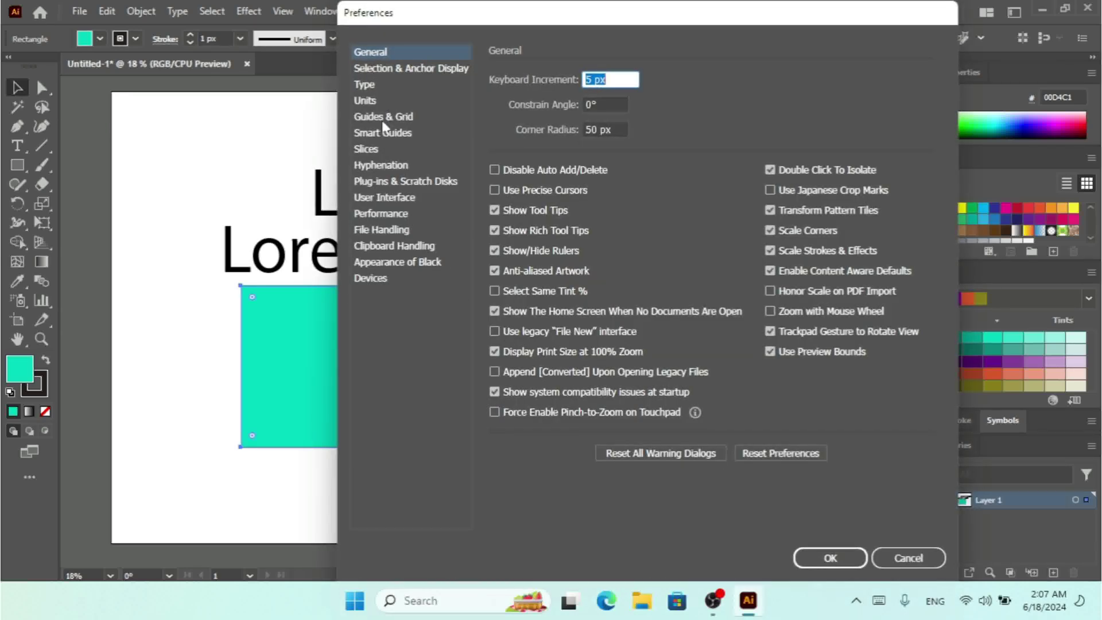
click(381, 134)
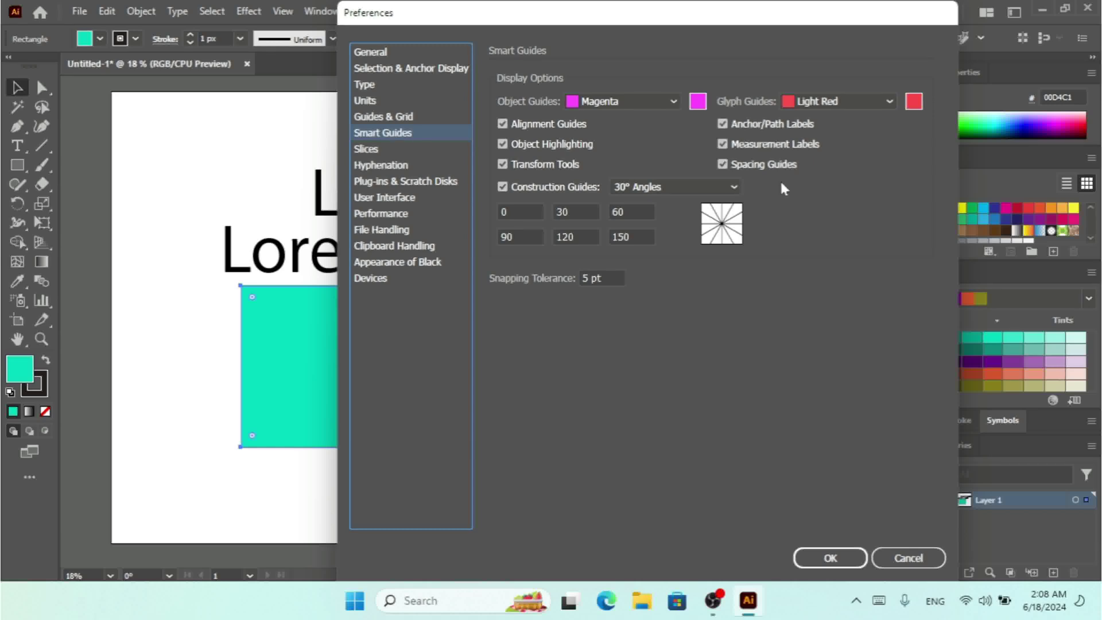
click(753, 150)
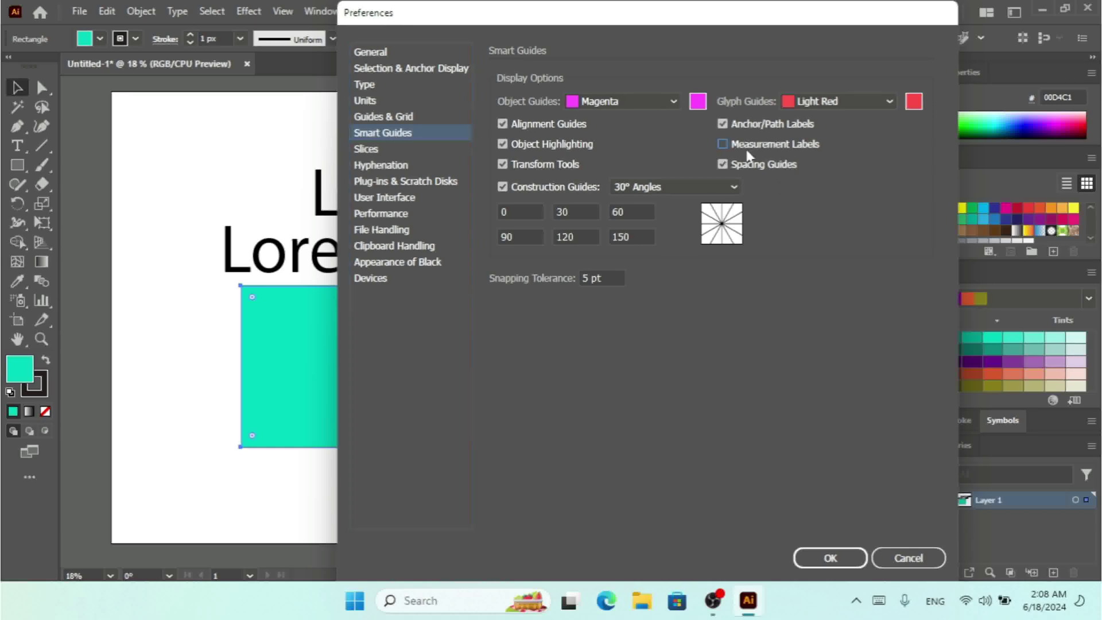
click(826, 553)
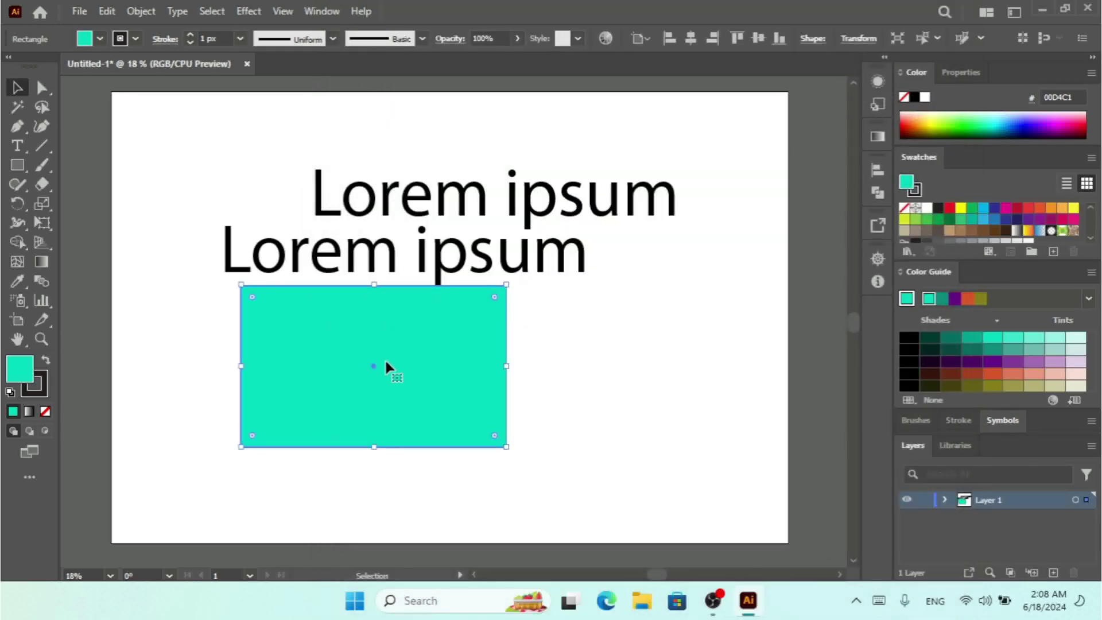
- Delete both Lorem ipsum texts from the artboard
click(551, 216)
key(Delete)
click(533, 254)
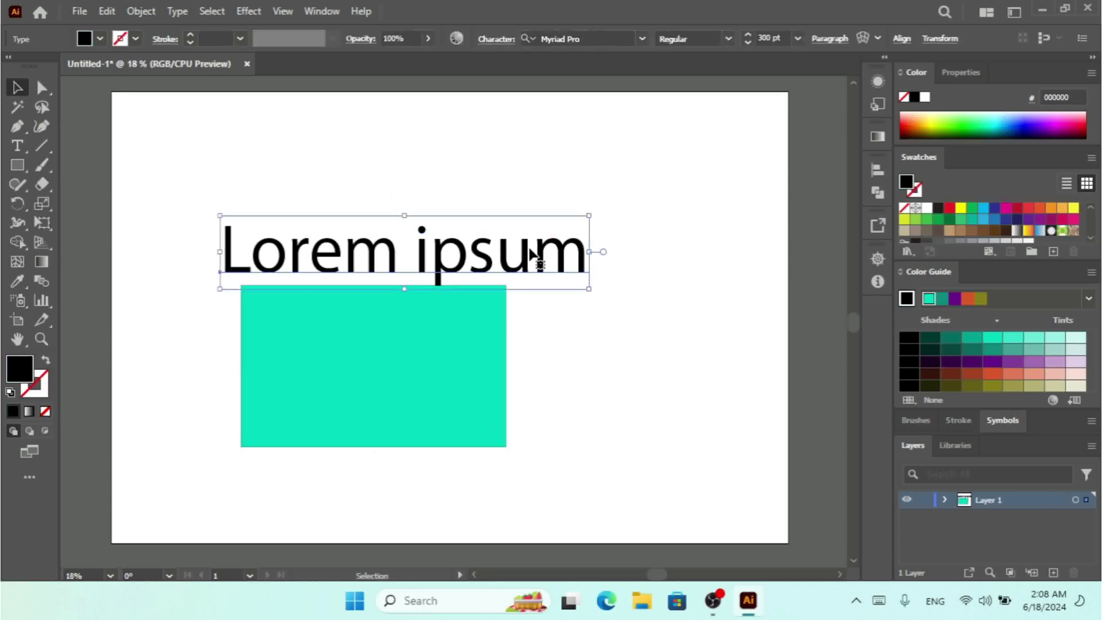
key(Delete)
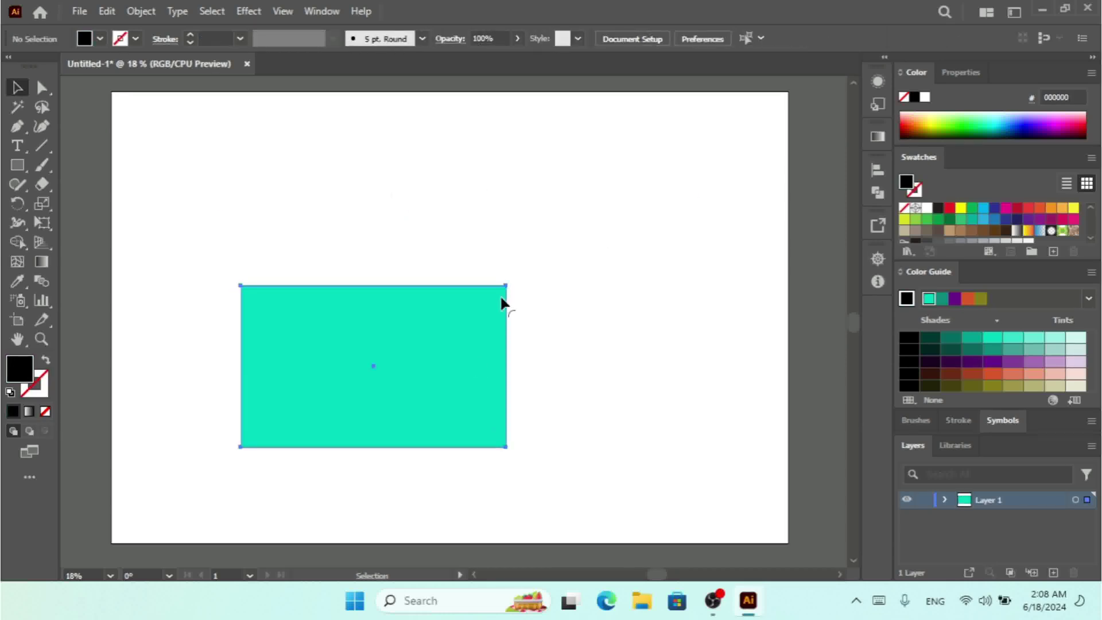
- Enlarge the turquoise rectangle proportionally from its corner and move it slightly up on the artboard
click(502, 300)
drag(506, 285, 656, 186)
click(708, 226)
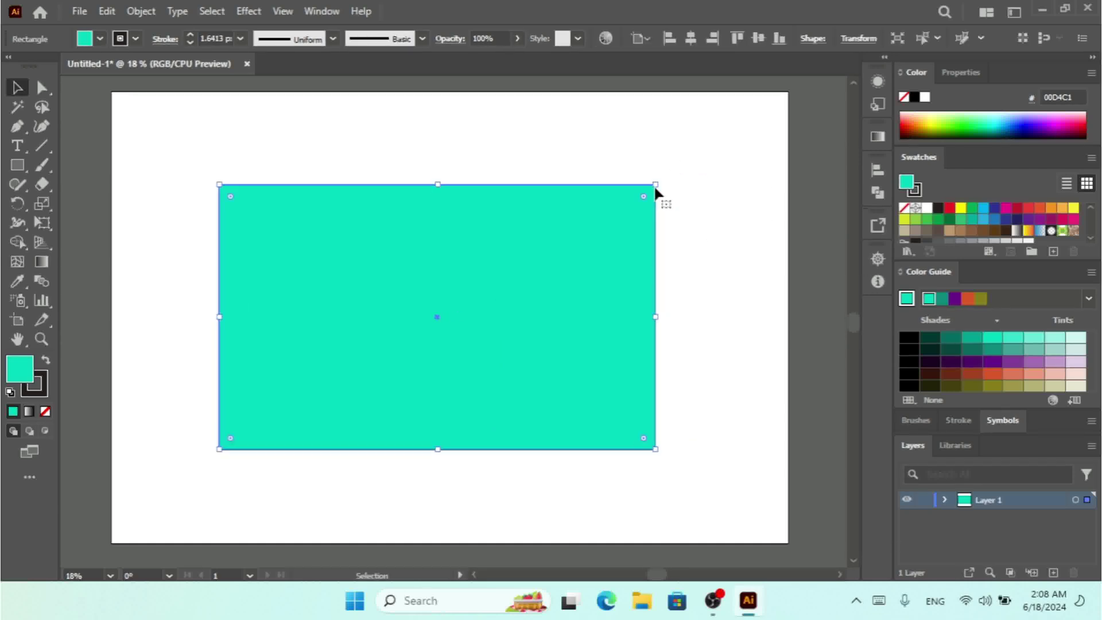
click(671, 224)
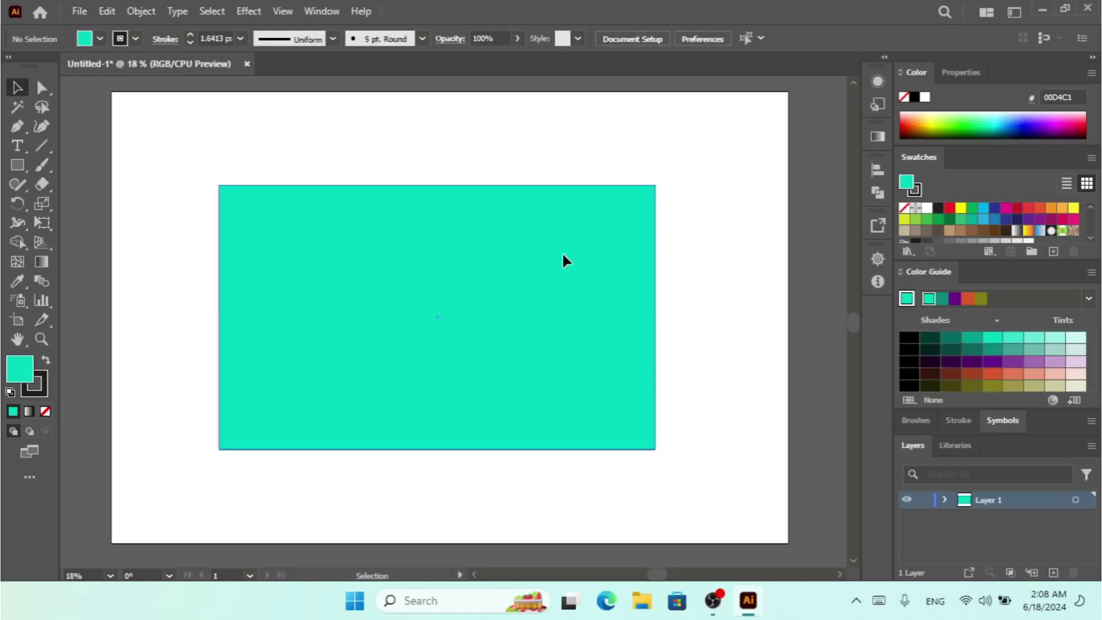
drag(564, 261, 556, 227)
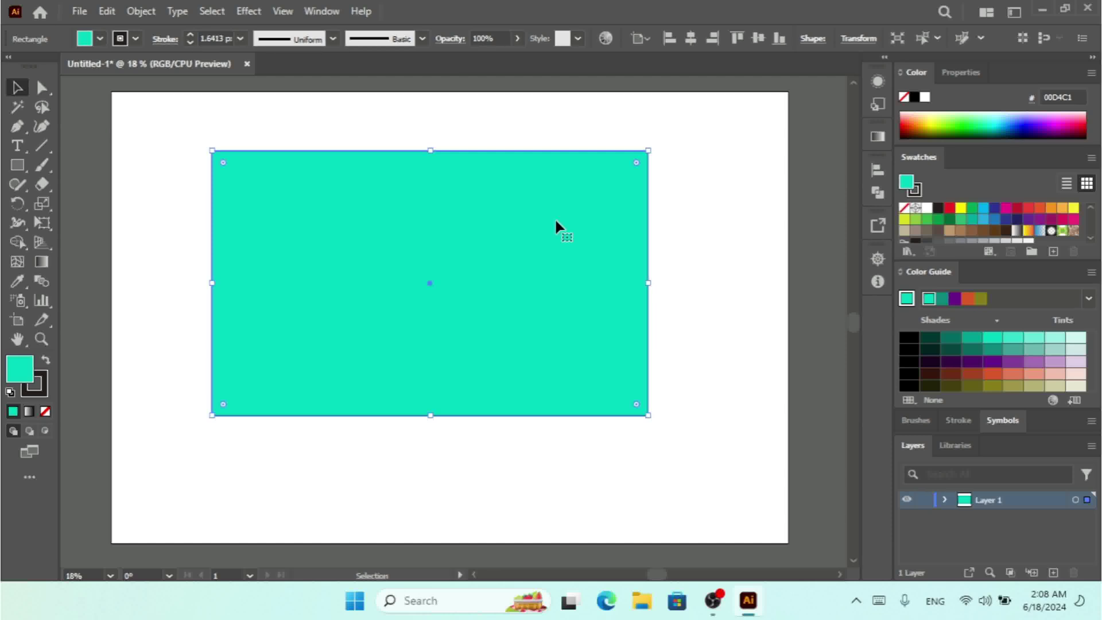
- Turn Measurement Labels back on in the Smart Guides preferences and test them by shifting the rectangle slightly left
key(ctrl+k)
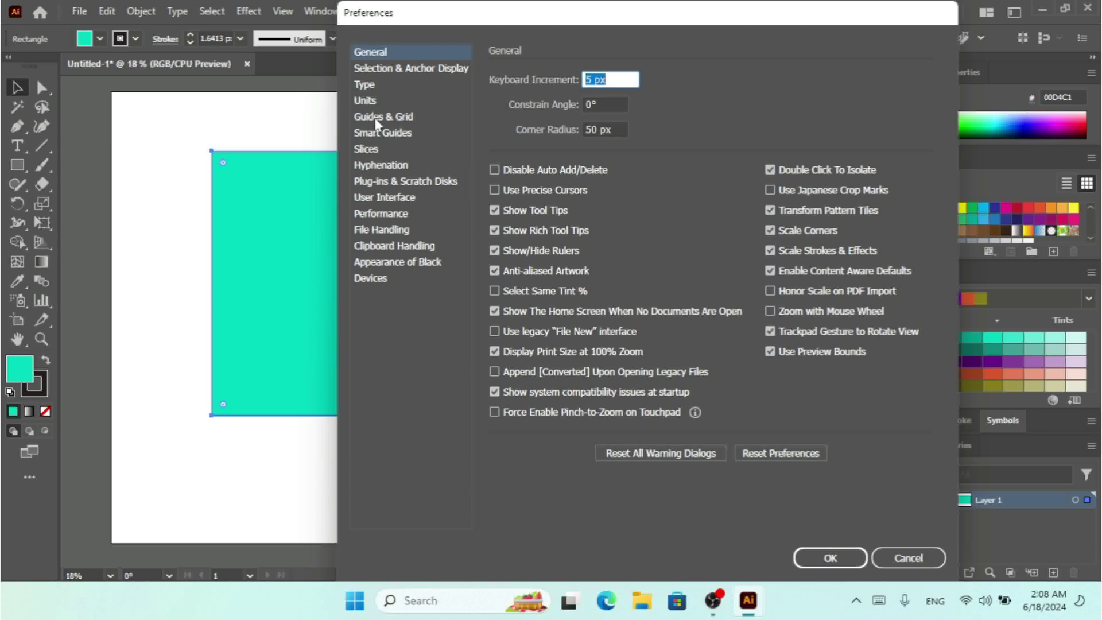
click(377, 133)
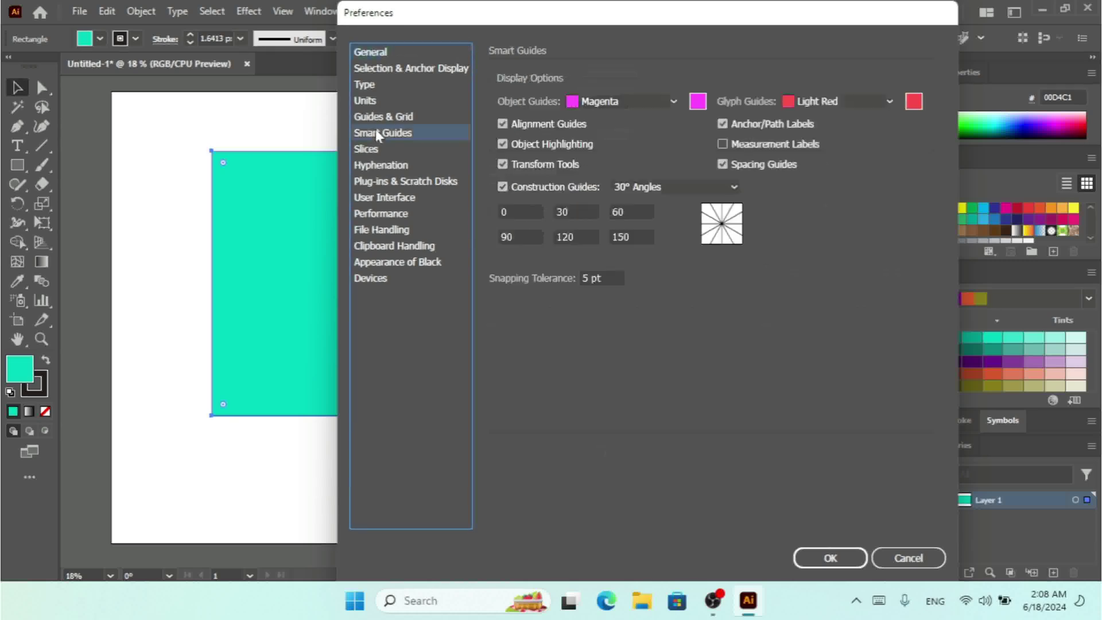
click(760, 146)
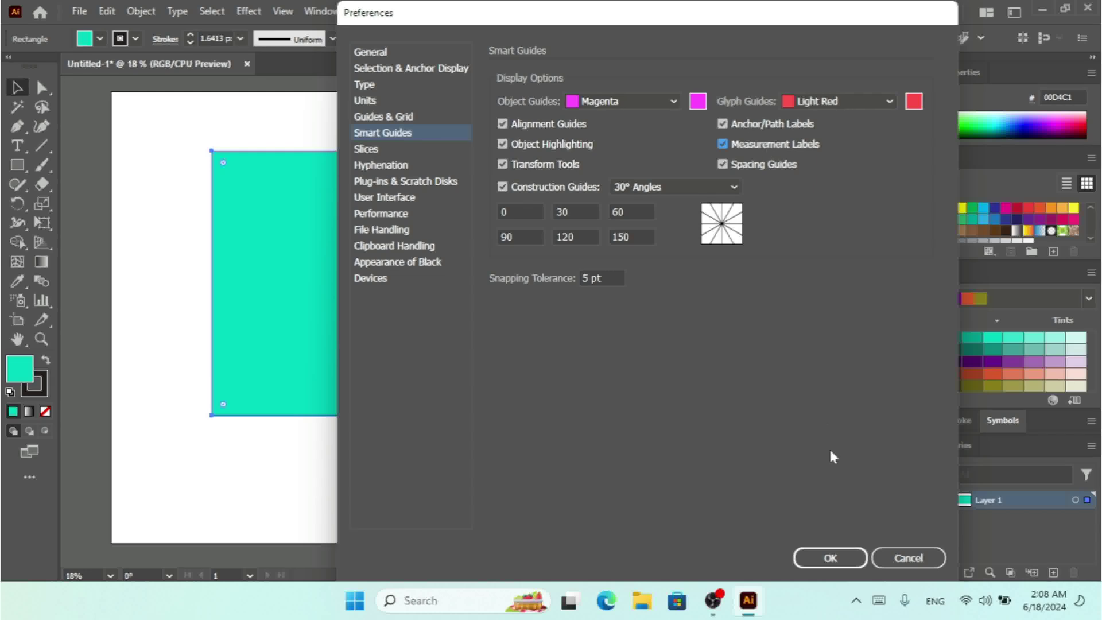
click(833, 559)
mouse_move(570, 281)
mouse_down()
mouse_move(554, 300)
mouse_move(520, 299)
mouse_move(558, 291)
mouse_up()
- Turn off Spacing Guides in the Smart Guides preferences and apply the change
key(ctrl+k)
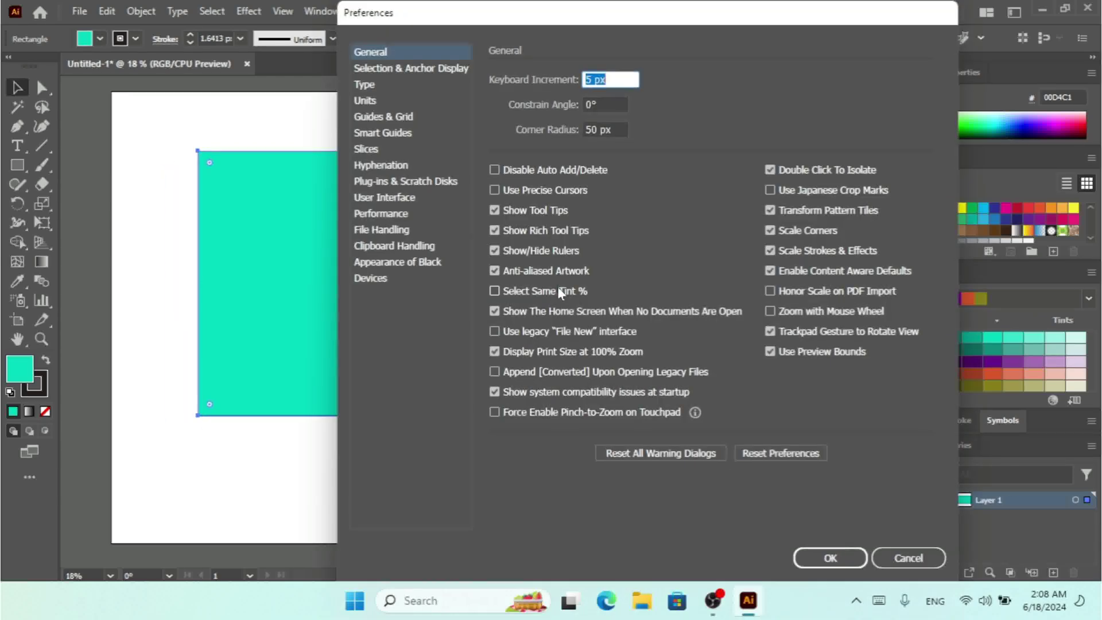
click(383, 135)
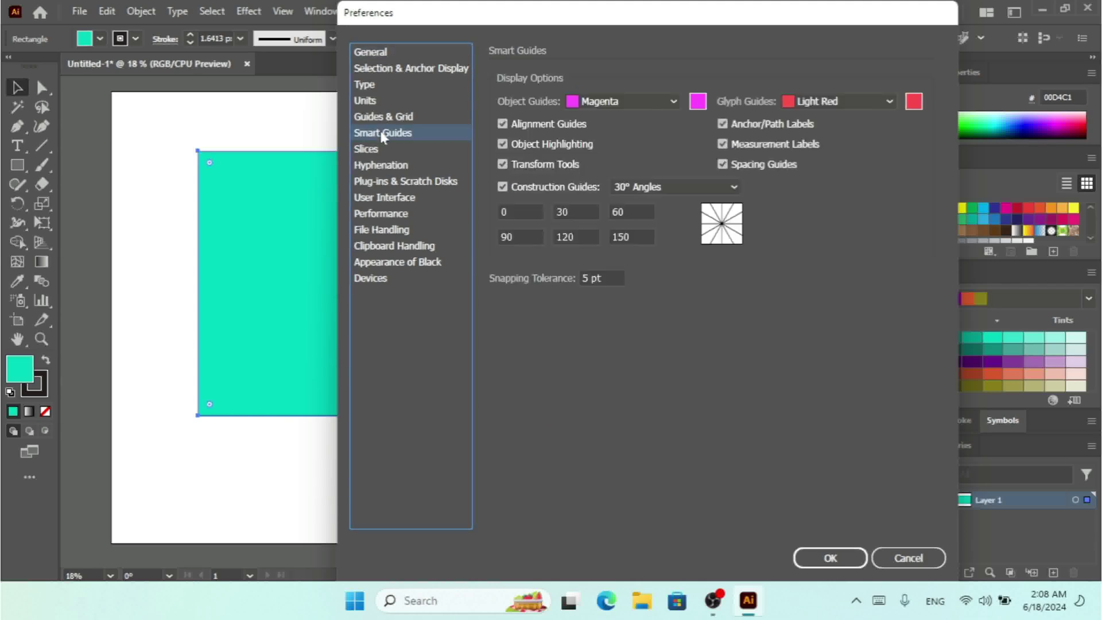
click(764, 166)
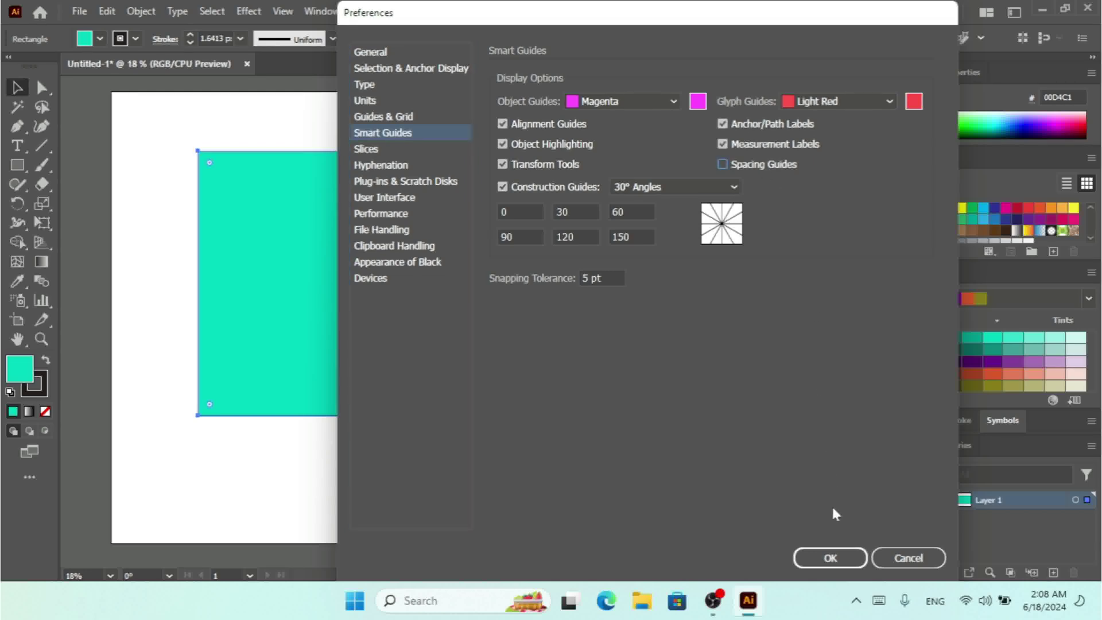
click(827, 558)
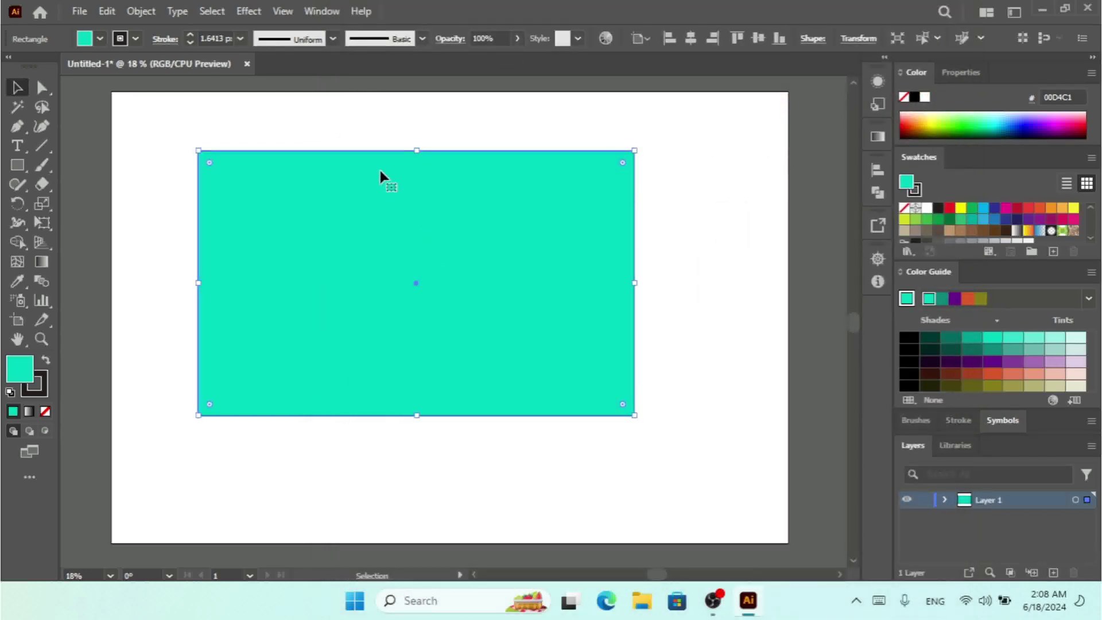
- Delete the large rectangle and draw a smaller turquoise rectangle near the artboard's left side
key(Delete)
click(18, 165)
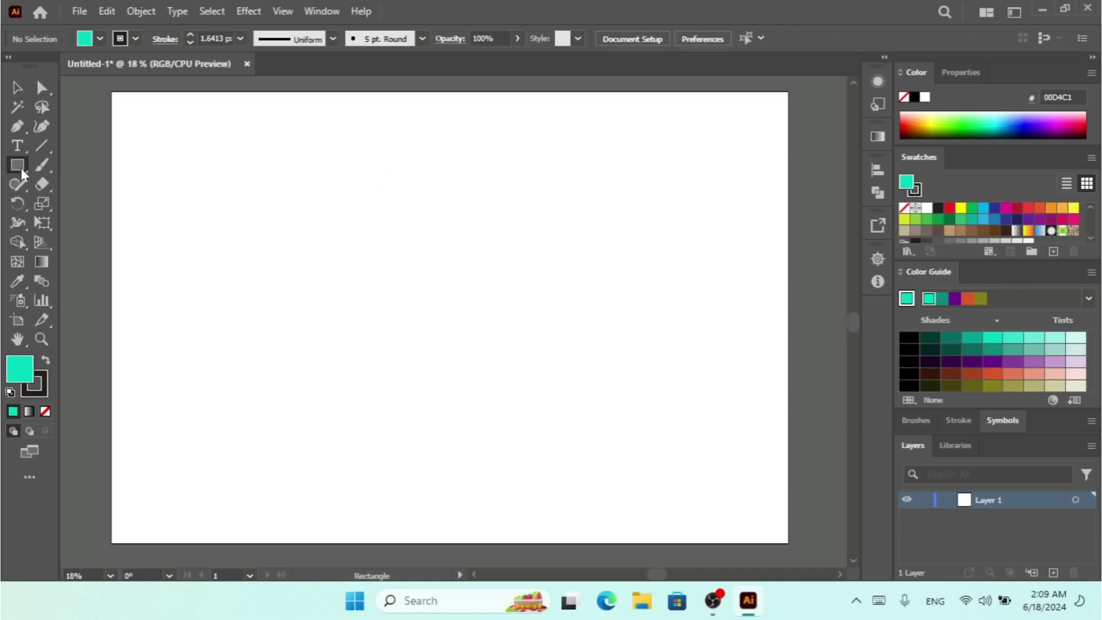
drag(155, 215, 334, 360)
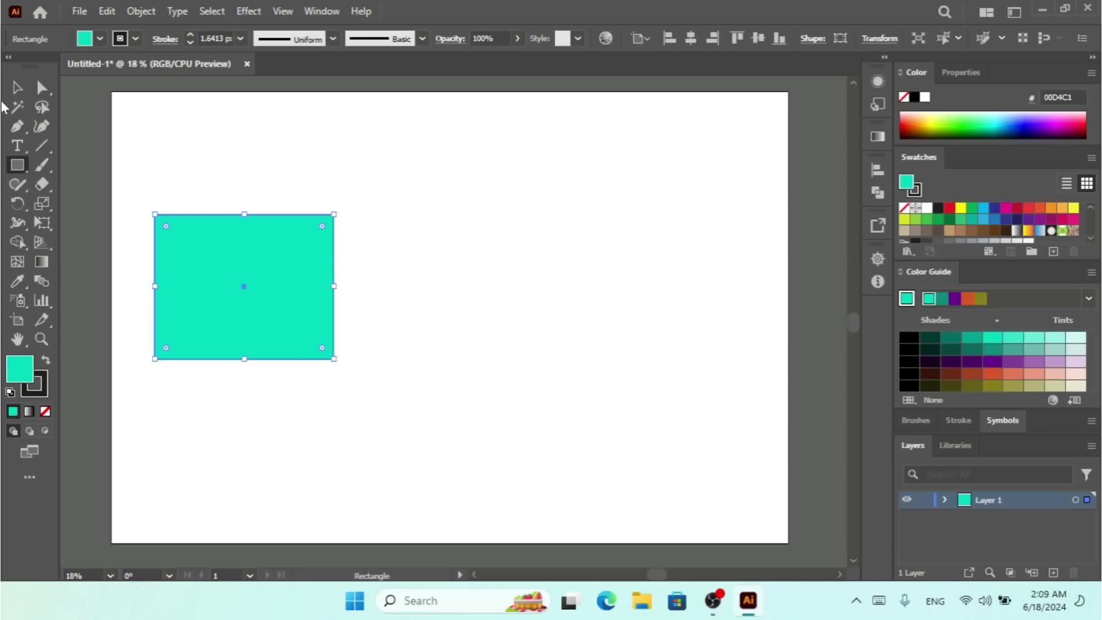
- Paste two copies of the rectangle and line them up in a row, one near the artboard's right side and one between
click(12, 90)
key(ctrl+c)
key(ctrl+v)
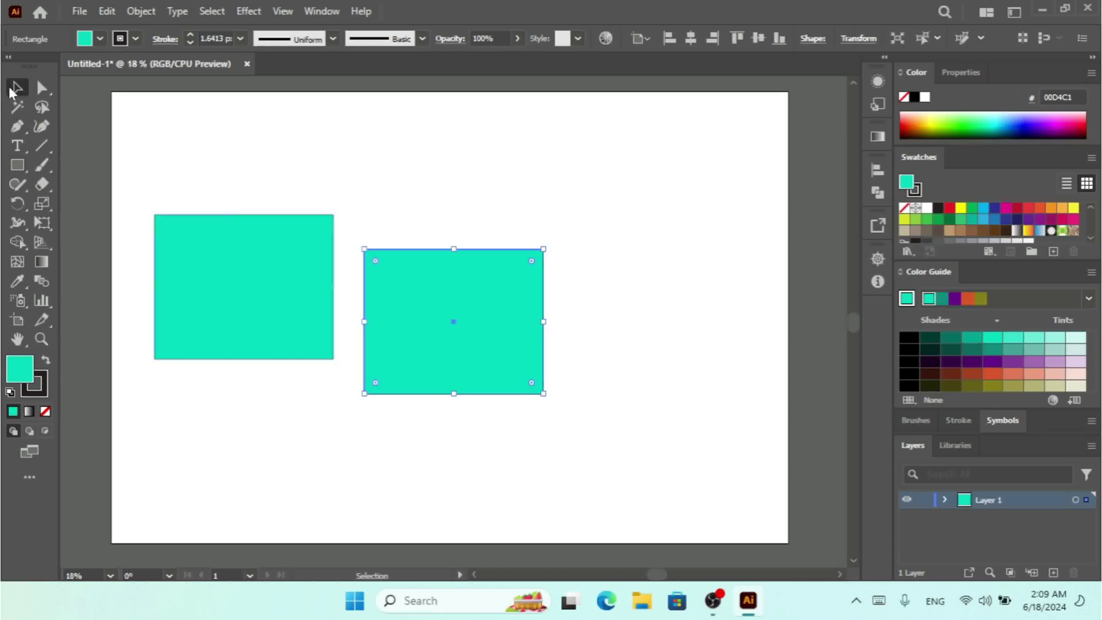
drag(445, 273, 662, 263)
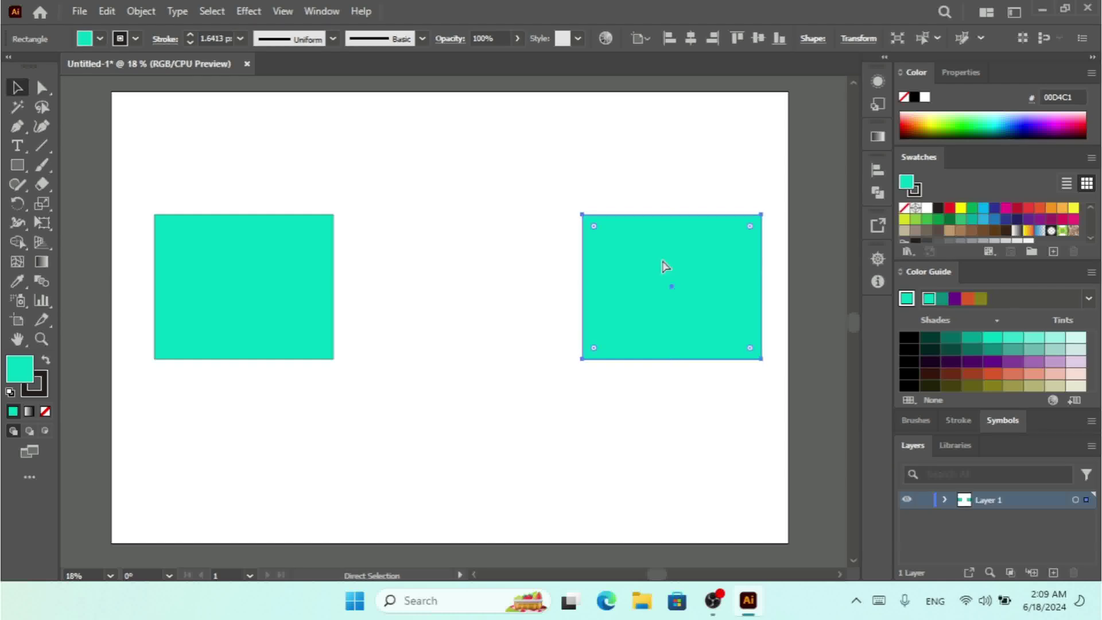
key(ctrl+v)
drag(456, 314, 459, 328)
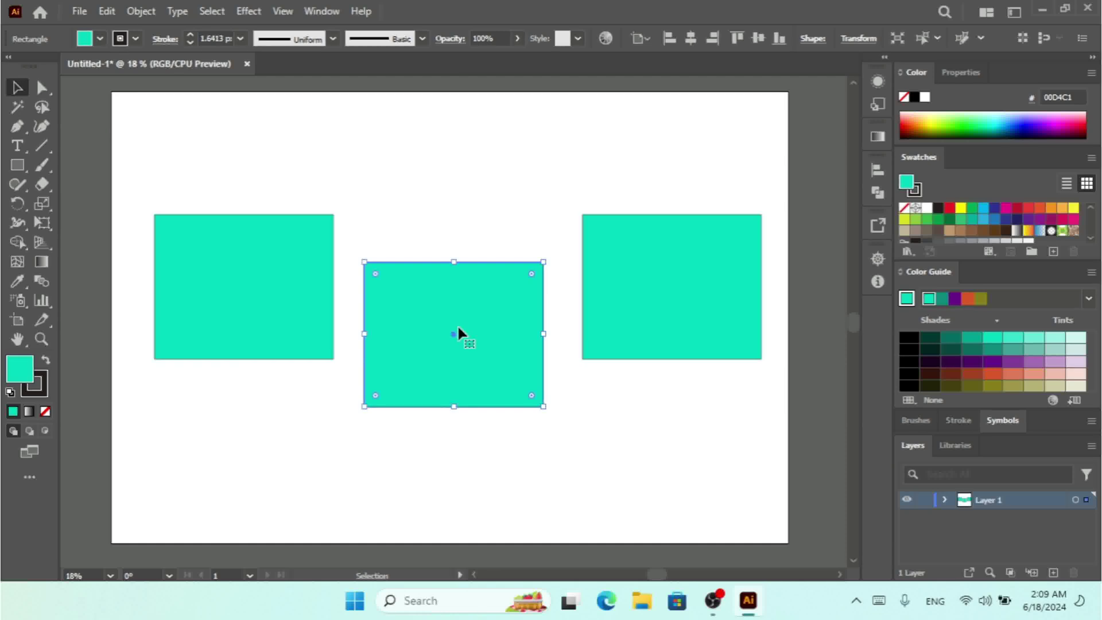
drag(458, 329, 465, 279)
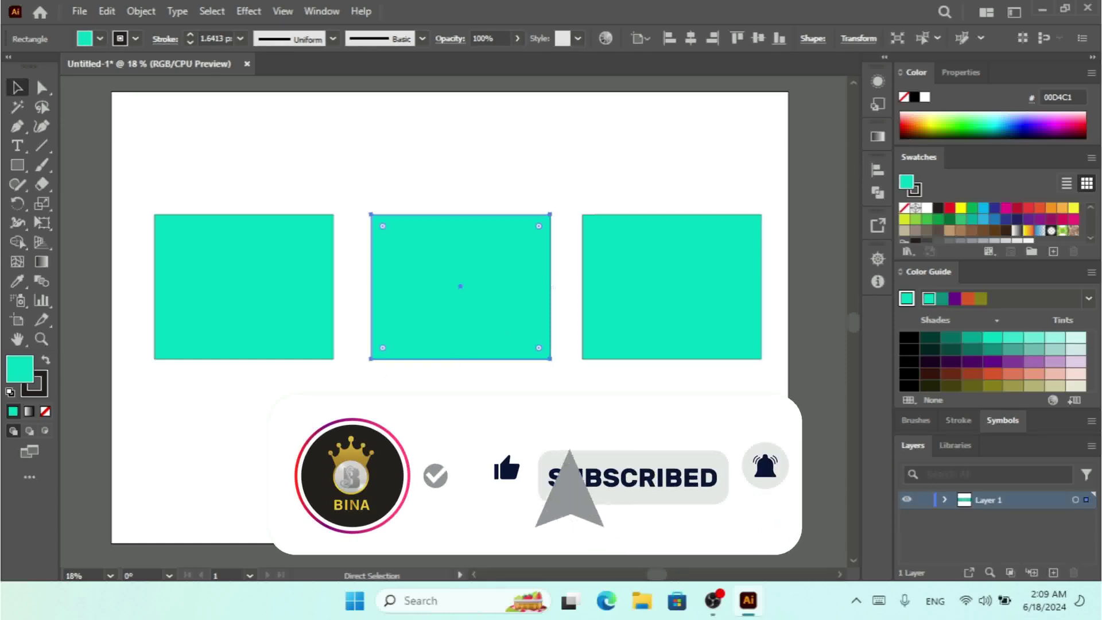
- Turn Spacing Guides back on in the Smart Guides preferences and move the middle rectangle down with equal gaps to its neighbours
key(ctrl+k)
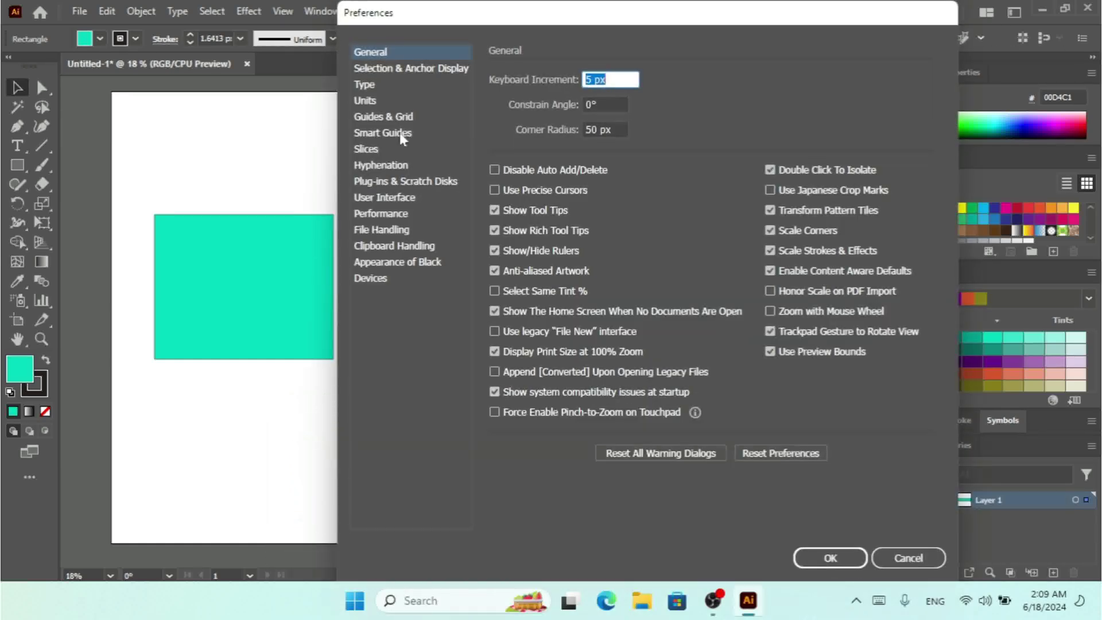
click(401, 132)
click(757, 166)
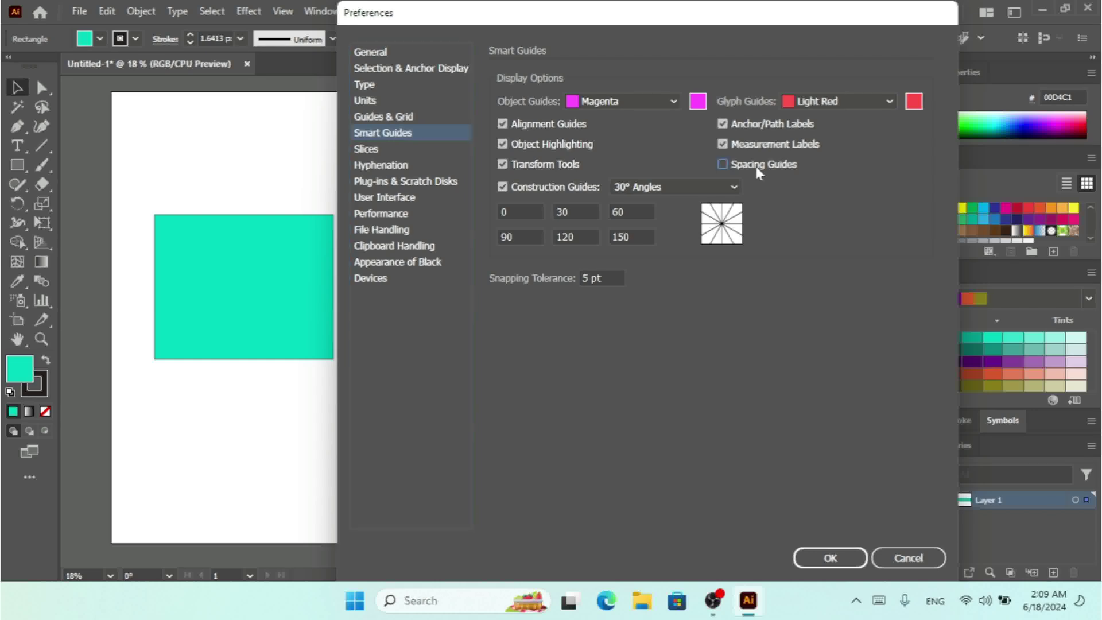
click(831, 558)
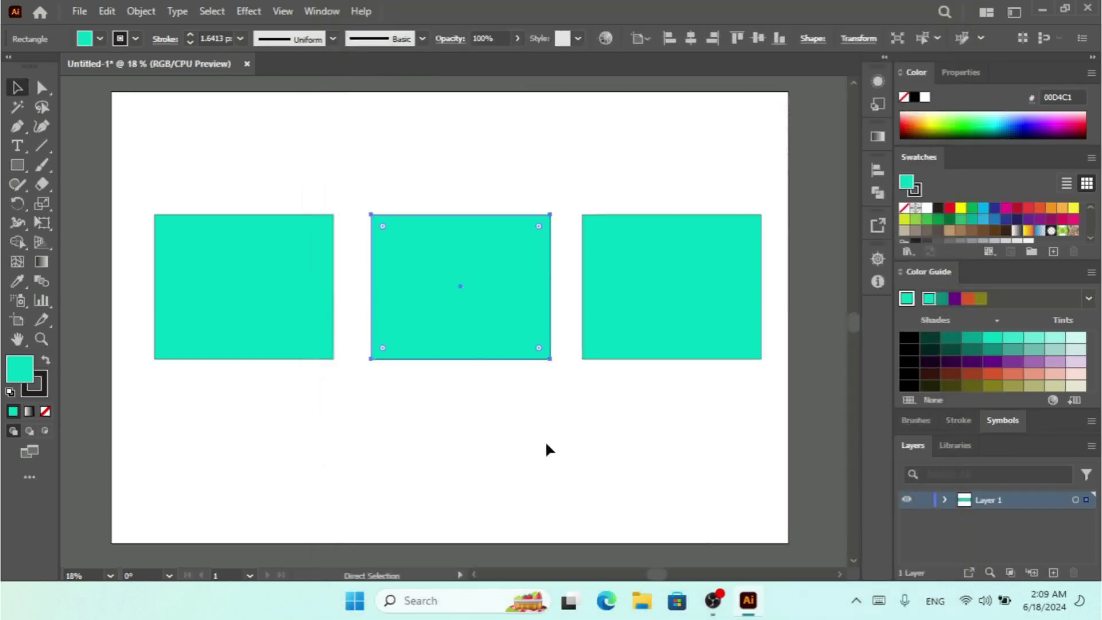
drag(469, 255, 466, 306)
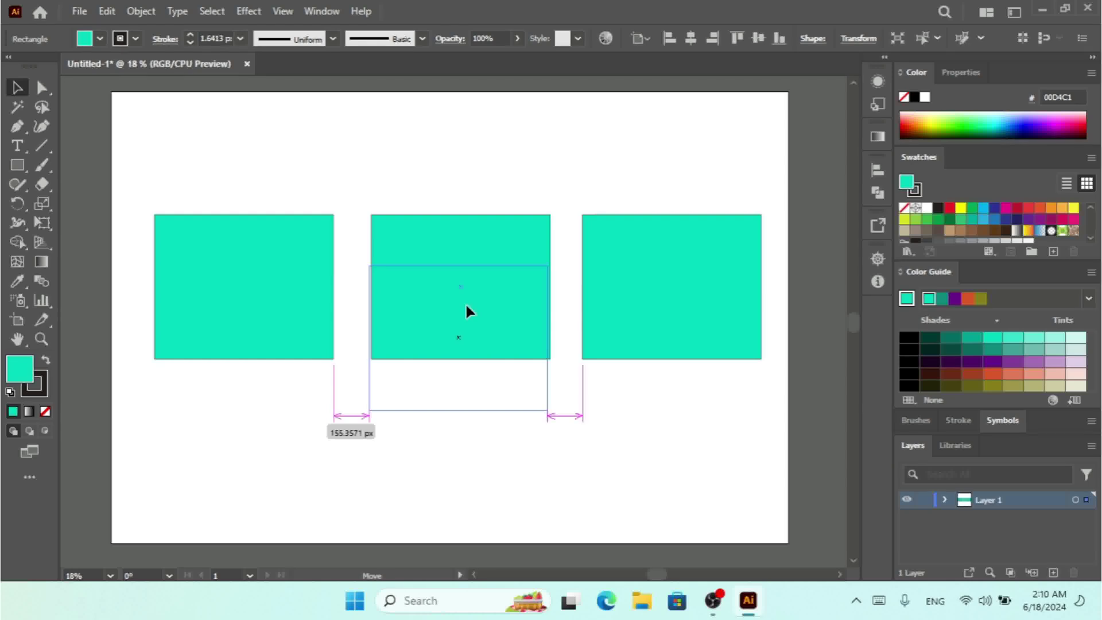
drag(466, 306, 467, 306)
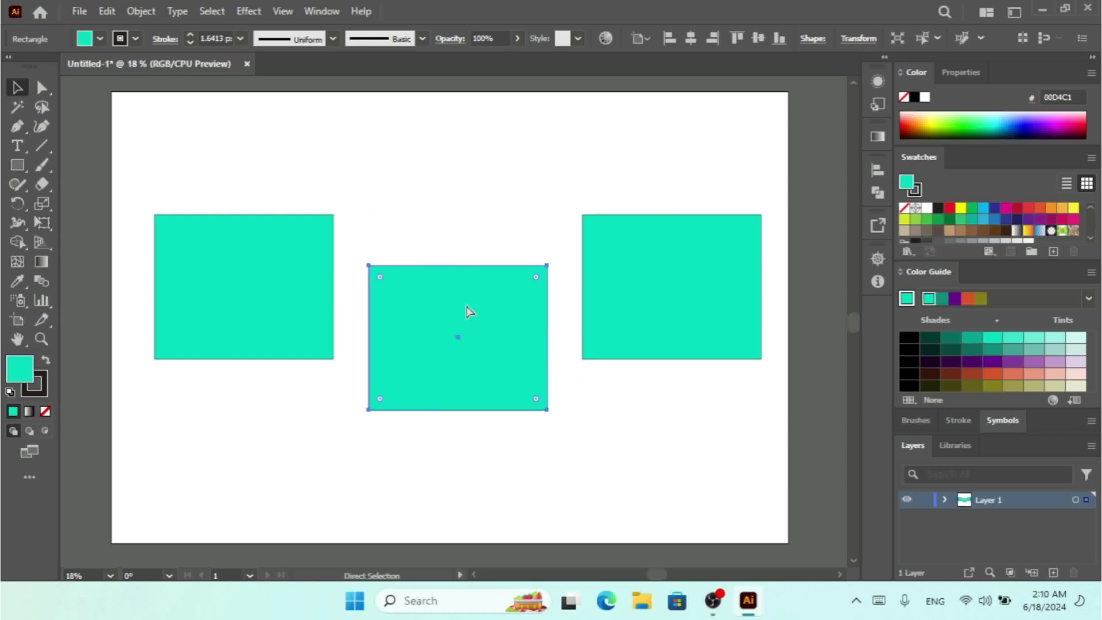
- Examine the Construction Guides angle presets and the individual angle values in the Smart Guides preferences
key(ctrl+k)
click(398, 132)
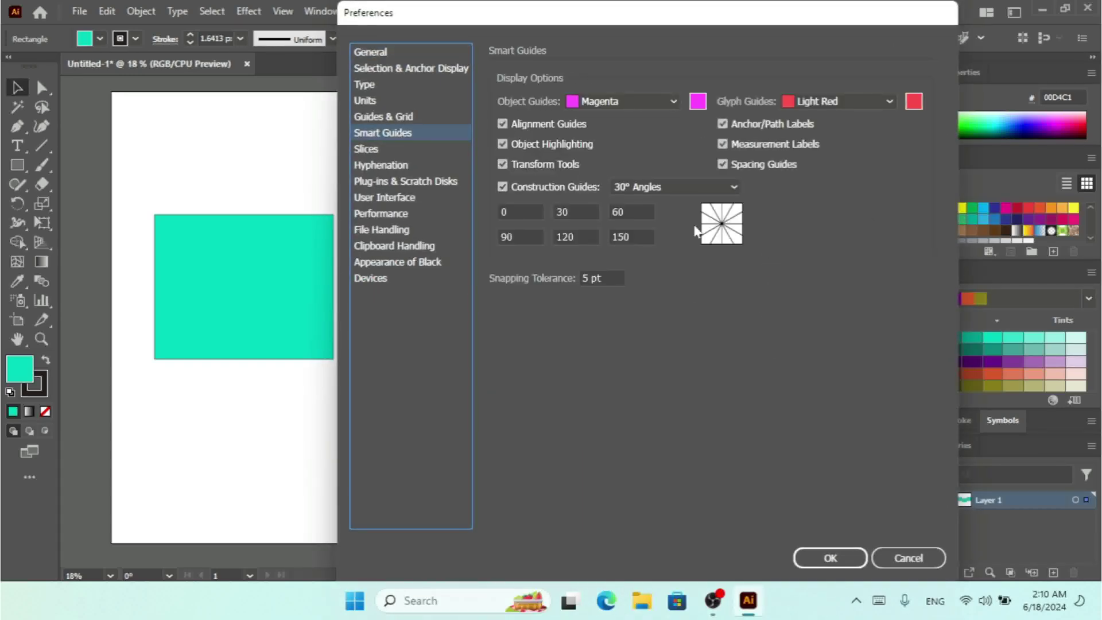
click(660, 188)
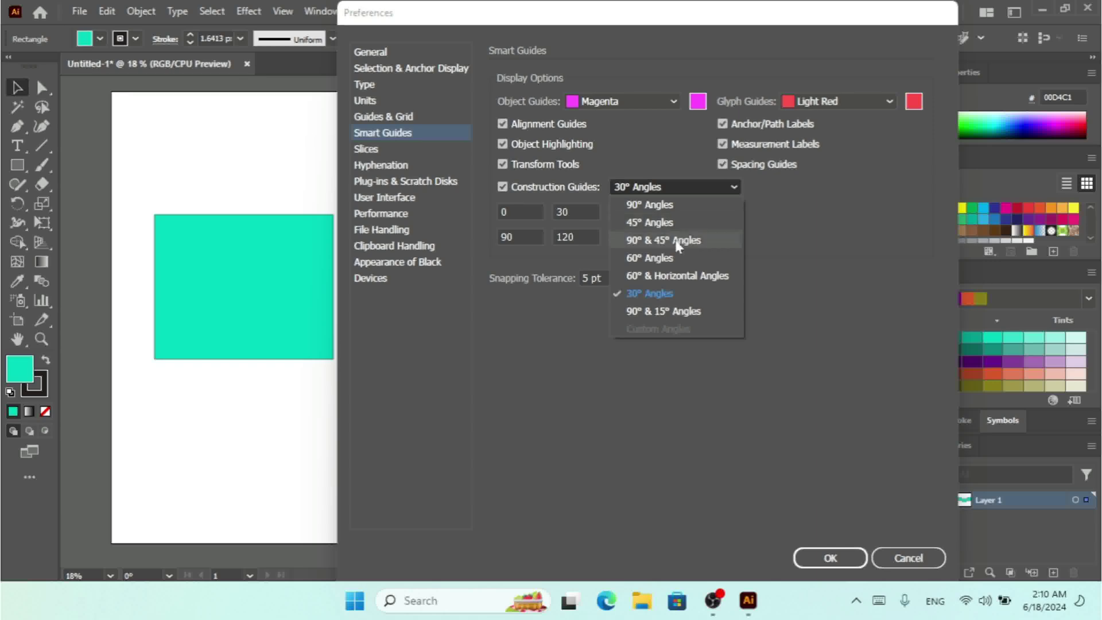
click(793, 291)
click(517, 212)
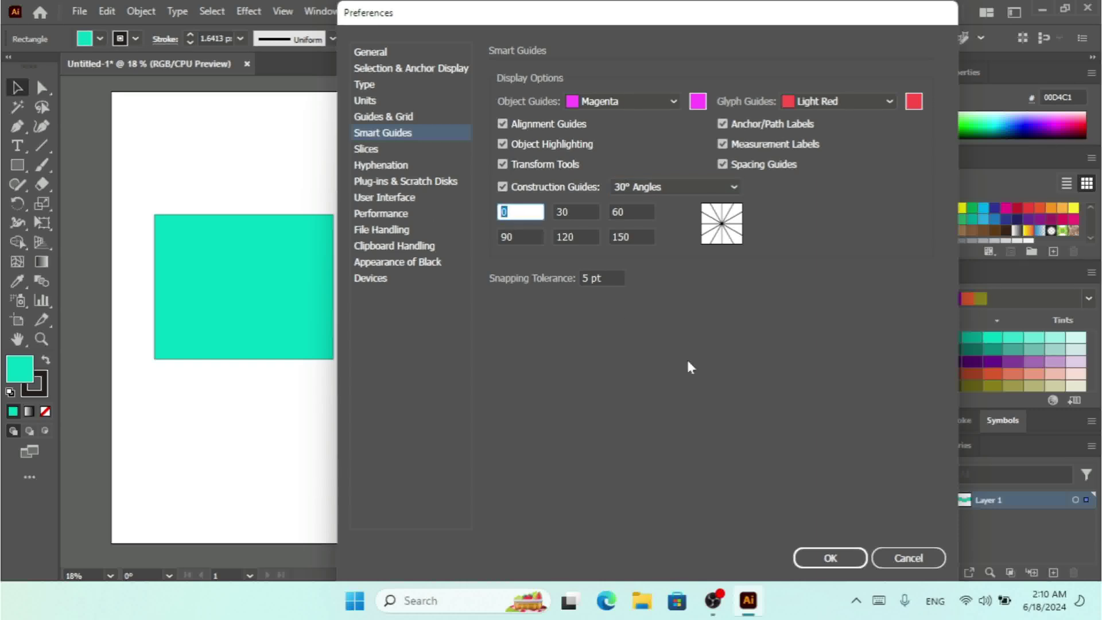
- Set the first construction guide angle to 20 and the second to 53
text(20)
key(Tab)
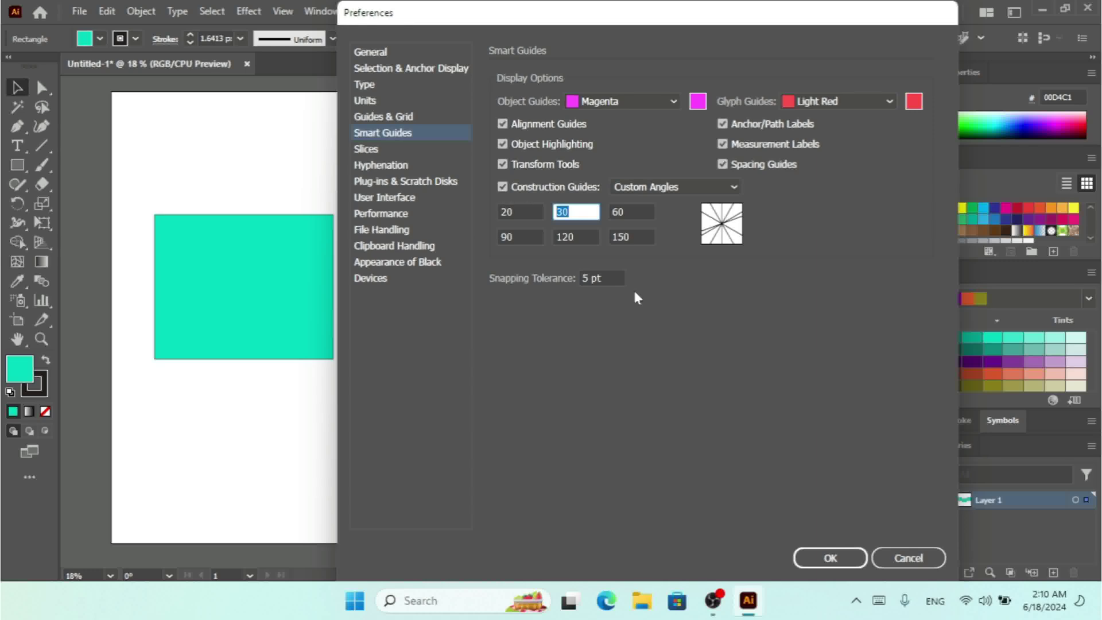
text(39)
key(Up)
key(Up)
key(Up)
key(Up)
key(Up)
key(Up)
key(Up)
key(Up)
key(Up)
key(Up)
key(Up)
key(Up)
key(Up)
key(Up)
- Set the fourth construction guide angle to 101
click(527, 236)
key(Up)
key(Up)
key(Up)
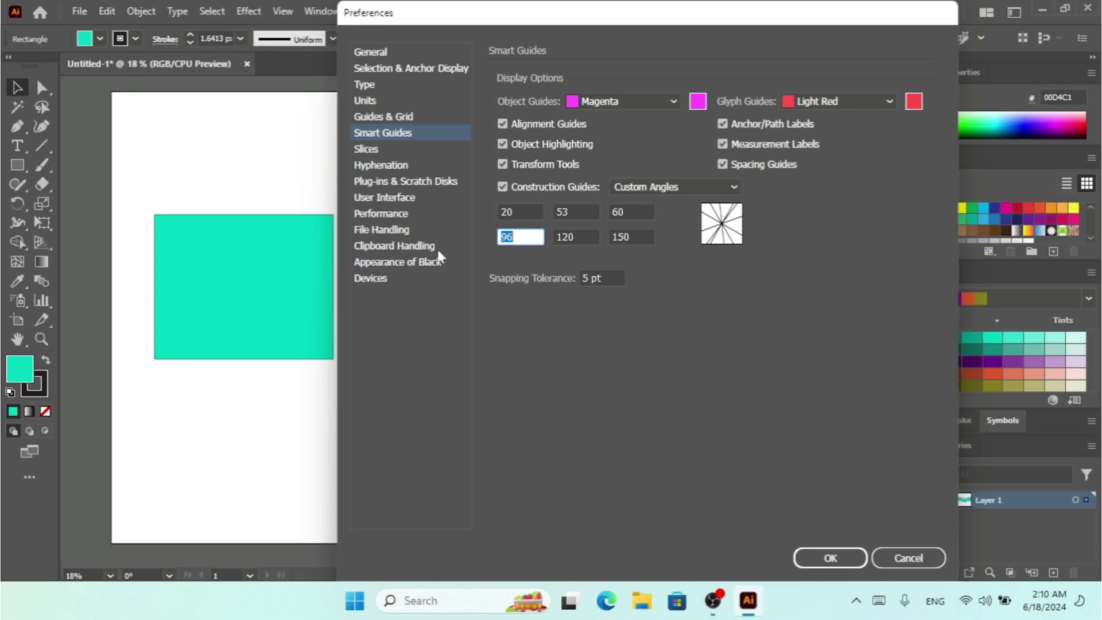
key(Up)
key(Up)
key(Up)
key(Up)
key(Up)
- Set the fifth construction guide angle to 124
click(582, 237)
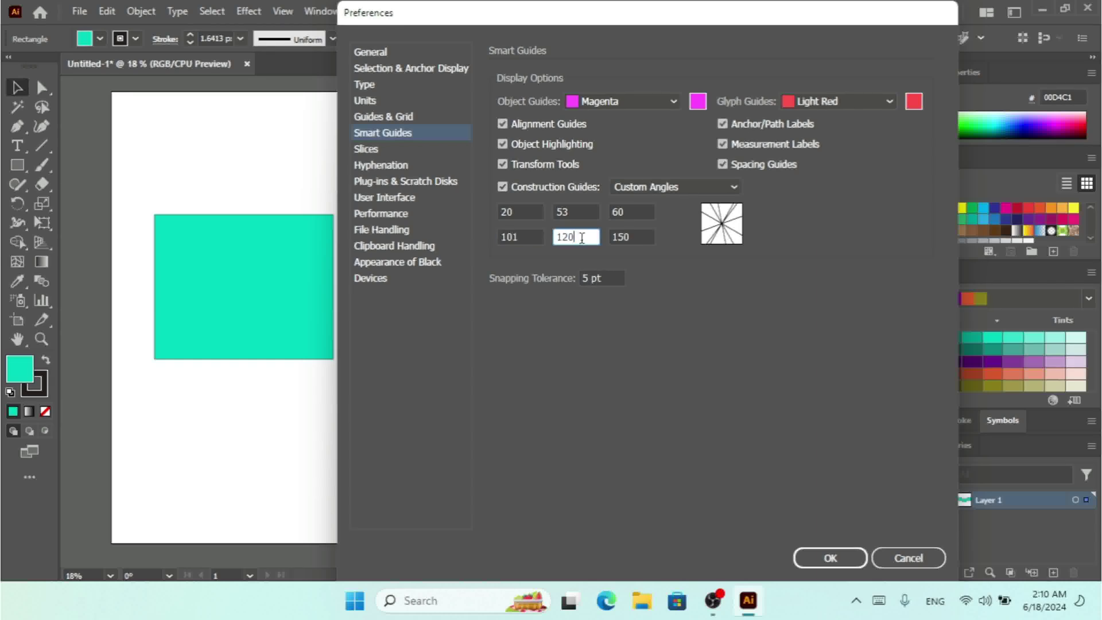
key(Up)
key(Up)
key(Up)
key(Up)
key(Up)
key(Up)
key(Up)
key(Up)
key(Up)
key(Up)
key(Down)
key(Down)
key(Down)
key(Down)
key(Down)
key(Down)
key(Down)
key(Down)
key(Down)
- Set the sixth construction guide angle to 167
click(635, 235)
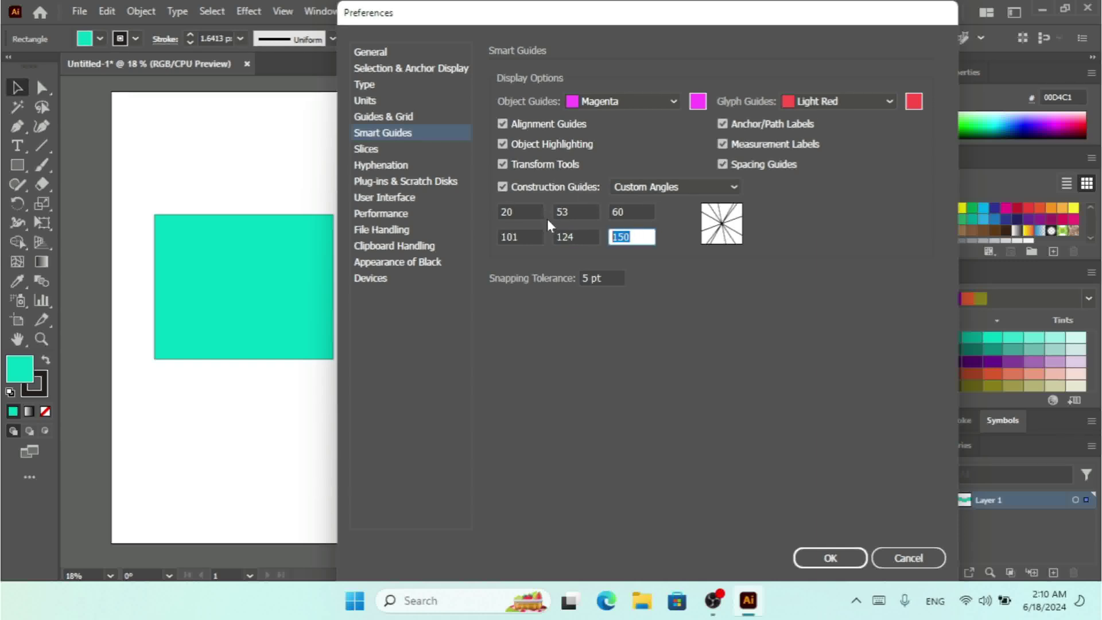
key(Up)
key(Up)
key(Up)
key(Up)
key(Up)
key(Up)
key(Up)
key(Up)
key(Up)
key(Up)
key(Up)
key(Up)
key(Up)
key(Up)
key(Up)
key(Up)
key(Up)
- Set the third construction guide angle to 69
click(623, 211)
key(Up)
key(Up)
key(Up)
key(Up)
key(Up)
key(Up)
key(Up)
key(Up)
key(Up)
key(Up)
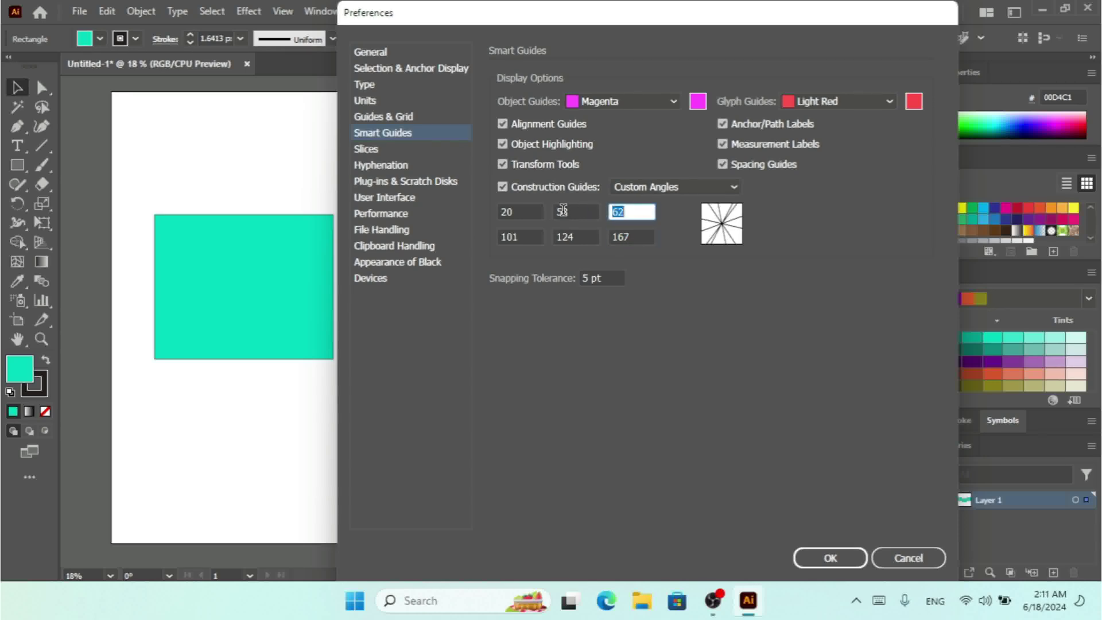
key(Up)
key(Up)
key(Up)
key(Up)
key(Up)
key(Up)
key(Up)
key(Up)
key(Up)
key(Up)
key(Up)
key(Up)
key(Up)
key(Up)
key(Up)
key(Up)
key(Down)
key(Down)
key(Down)
key(Down)
key(Down)
key(Down)
key(Down)
key(Down)
key(Down)
key(Down)
key(Down)
key(Down)
key(Down)
key(Down)
key(Down)
key(Down)
- Set the Snapping Tolerance to 10 pt, apply the preferences and shift the middle rectangle slightly to the left
click(613, 278)
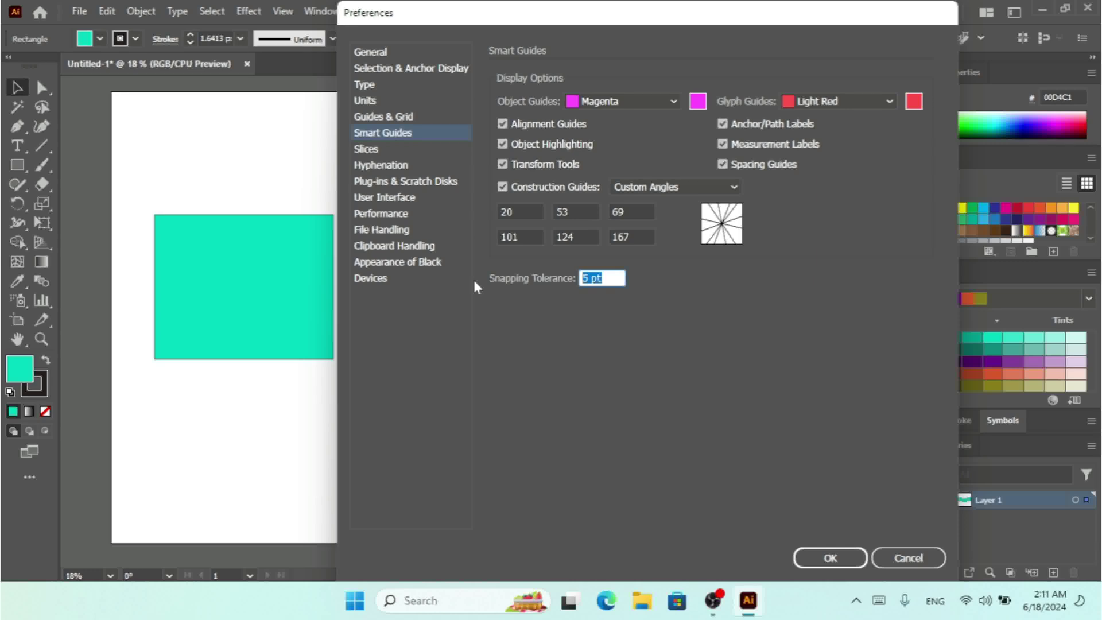
text(30)
key(Return)
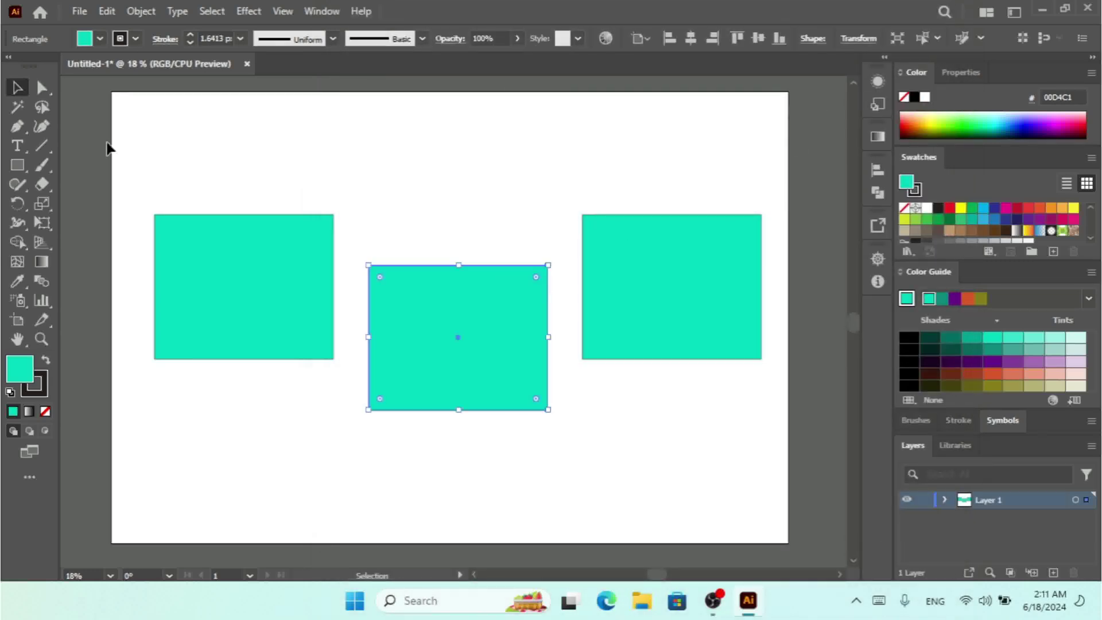
mouse_move(436, 288)
mouse_down()
mouse_move(404, 293)
mouse_move(422, 291)
mouse_up()
- Review the Smart Guides preferences with the custom angles and snapping tolerance, and close them without changes
key(ctrl+k)
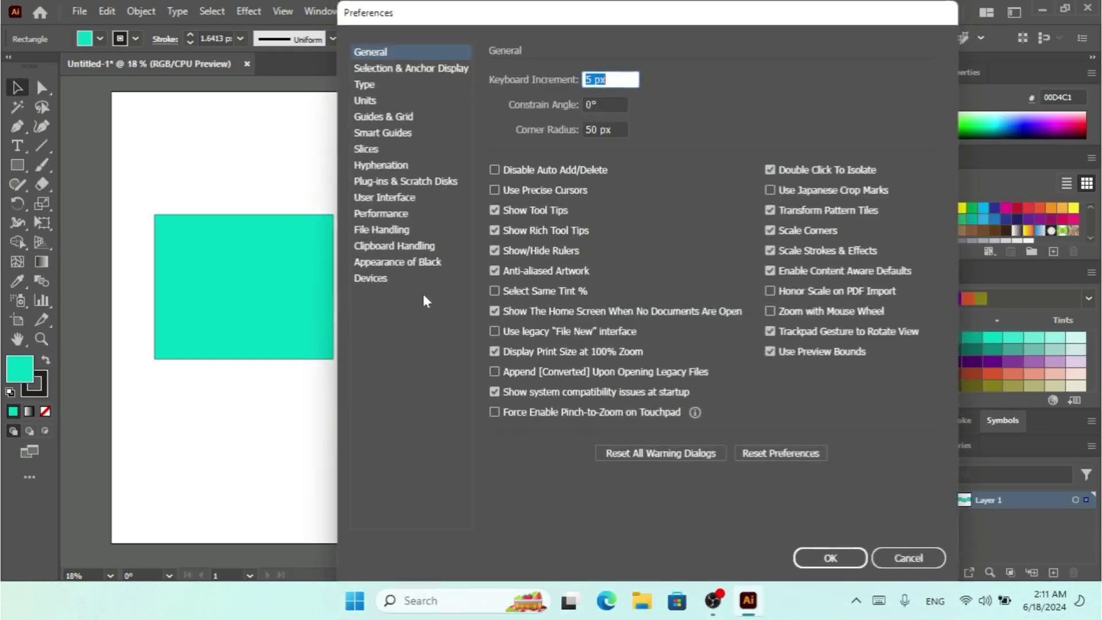
click(401, 133)
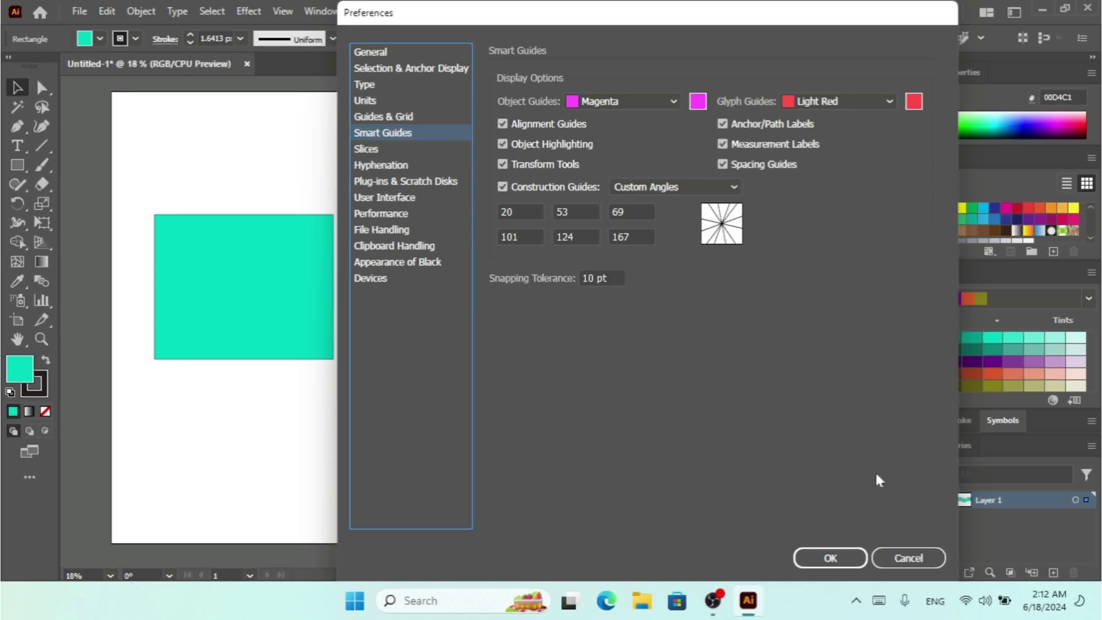
click(898, 556)
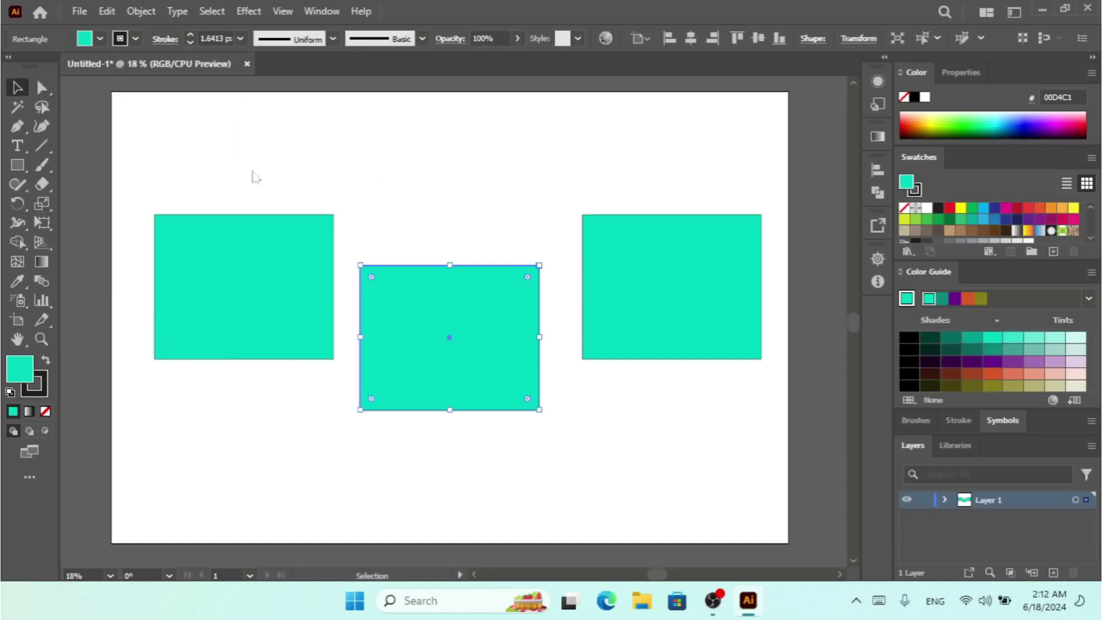
- Delete all three turquoise rectangles from the artboard
drag(115, 143, 786, 434)
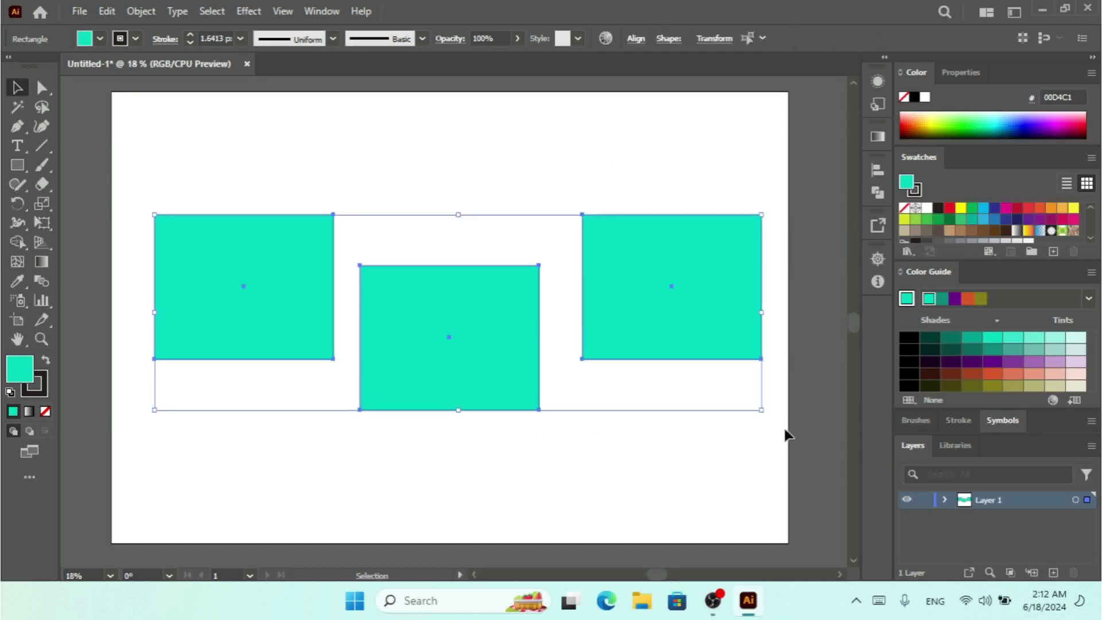
key(Delete)
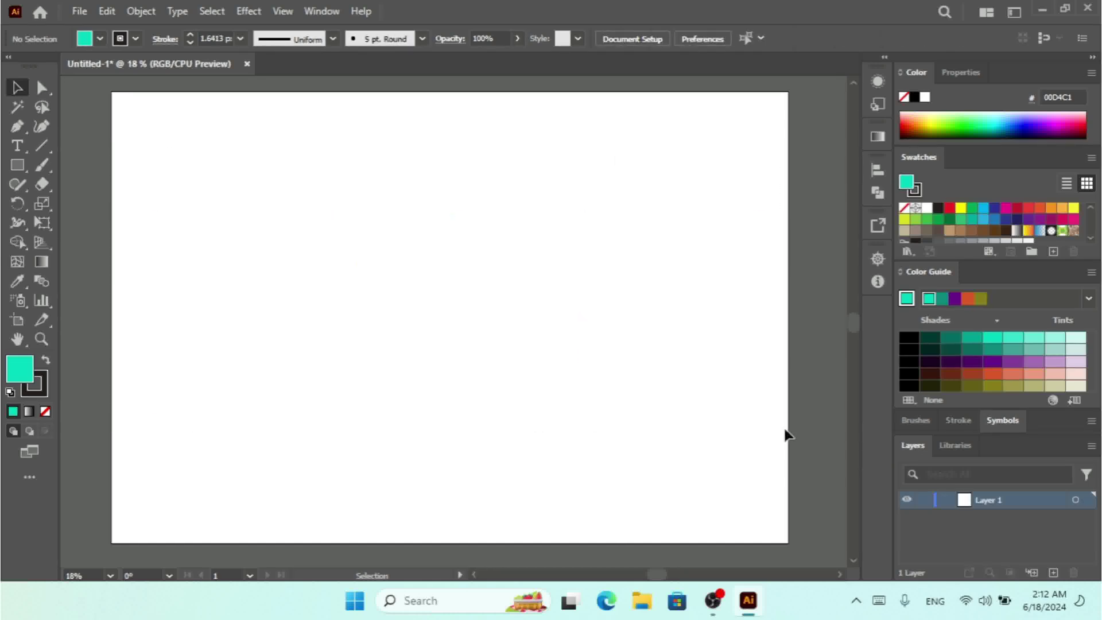